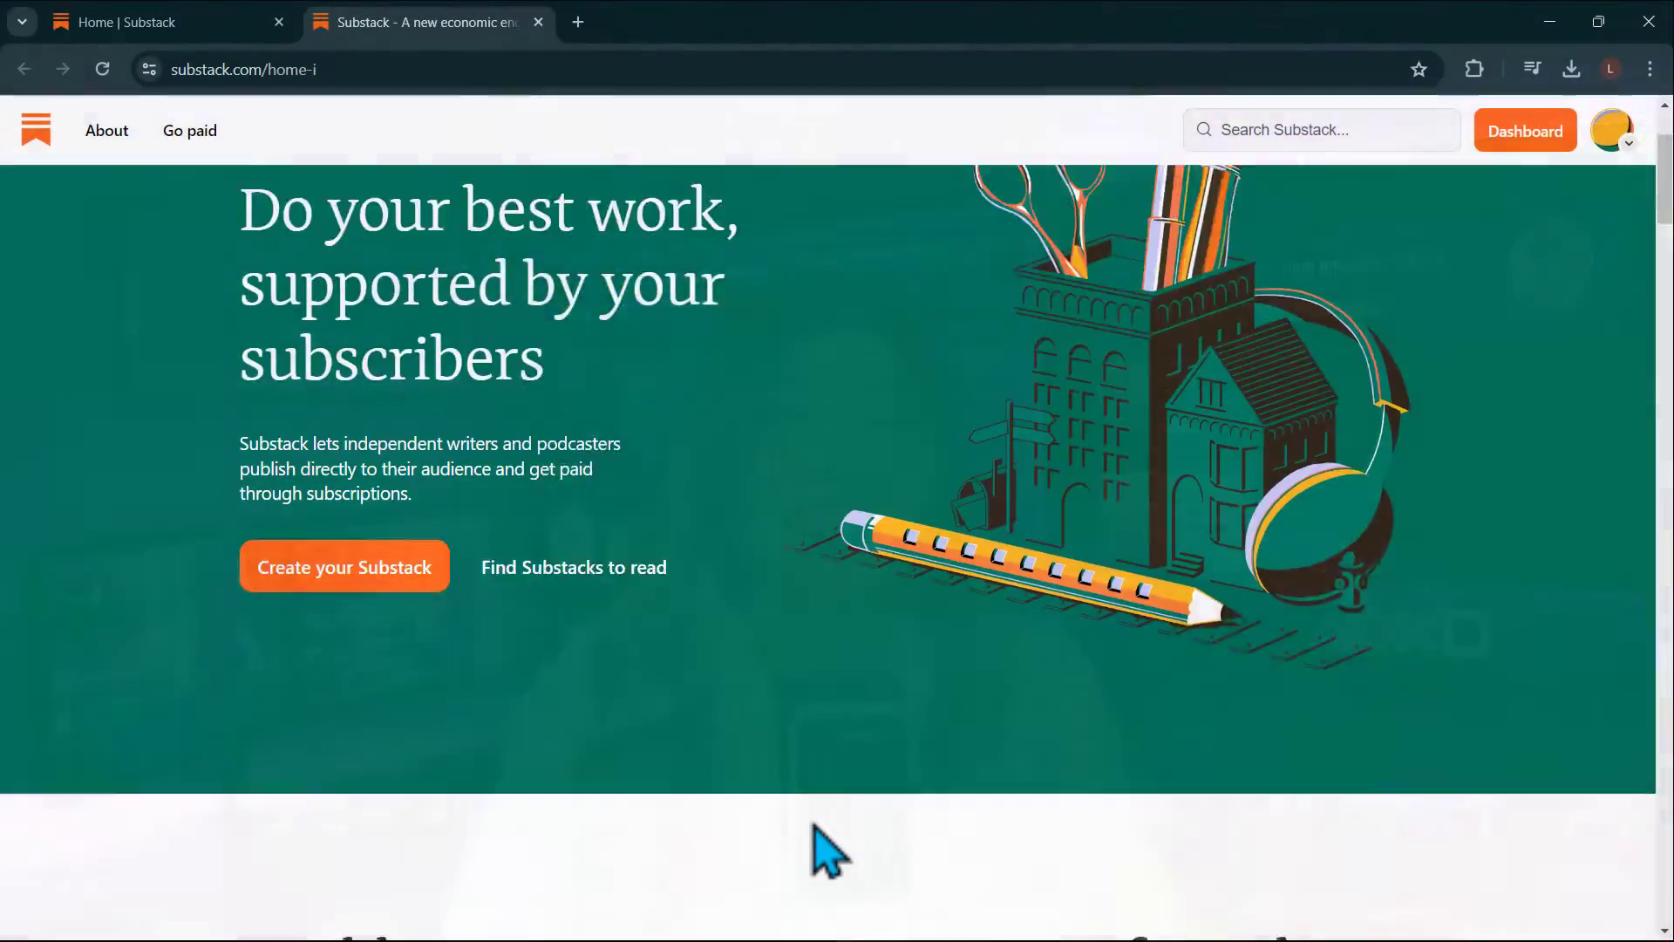
Glance over the Substack homepage, then open the publication's Dashboard
scroll(814, 846, "down", 20)
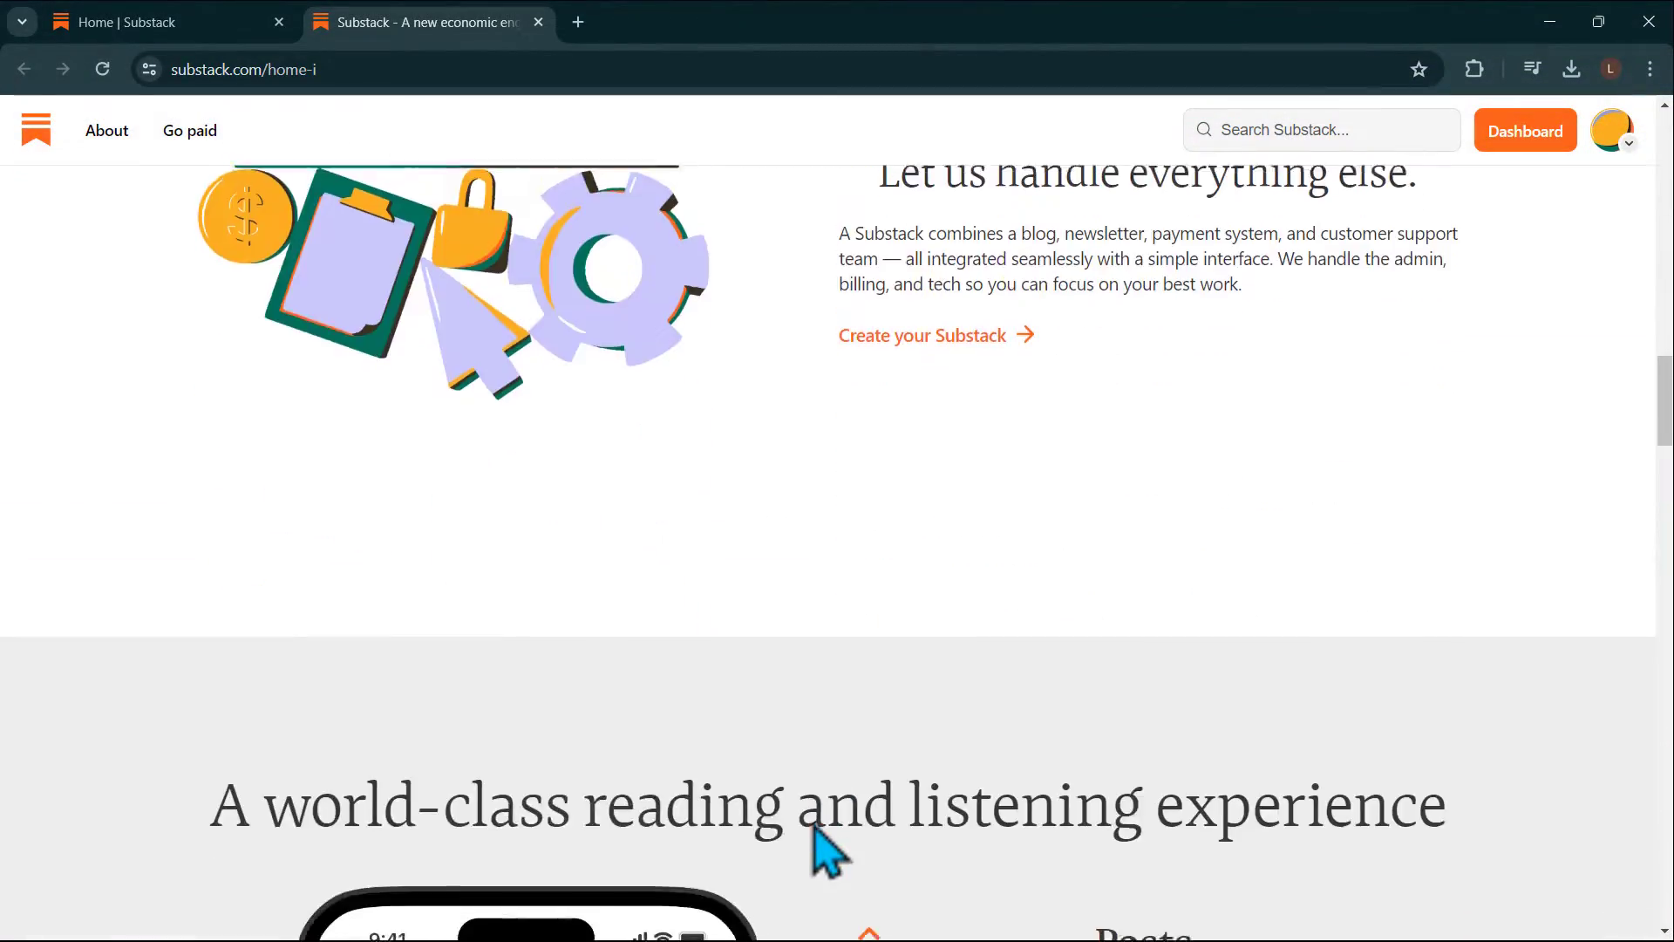
scroll(815, 837, "up", 20)
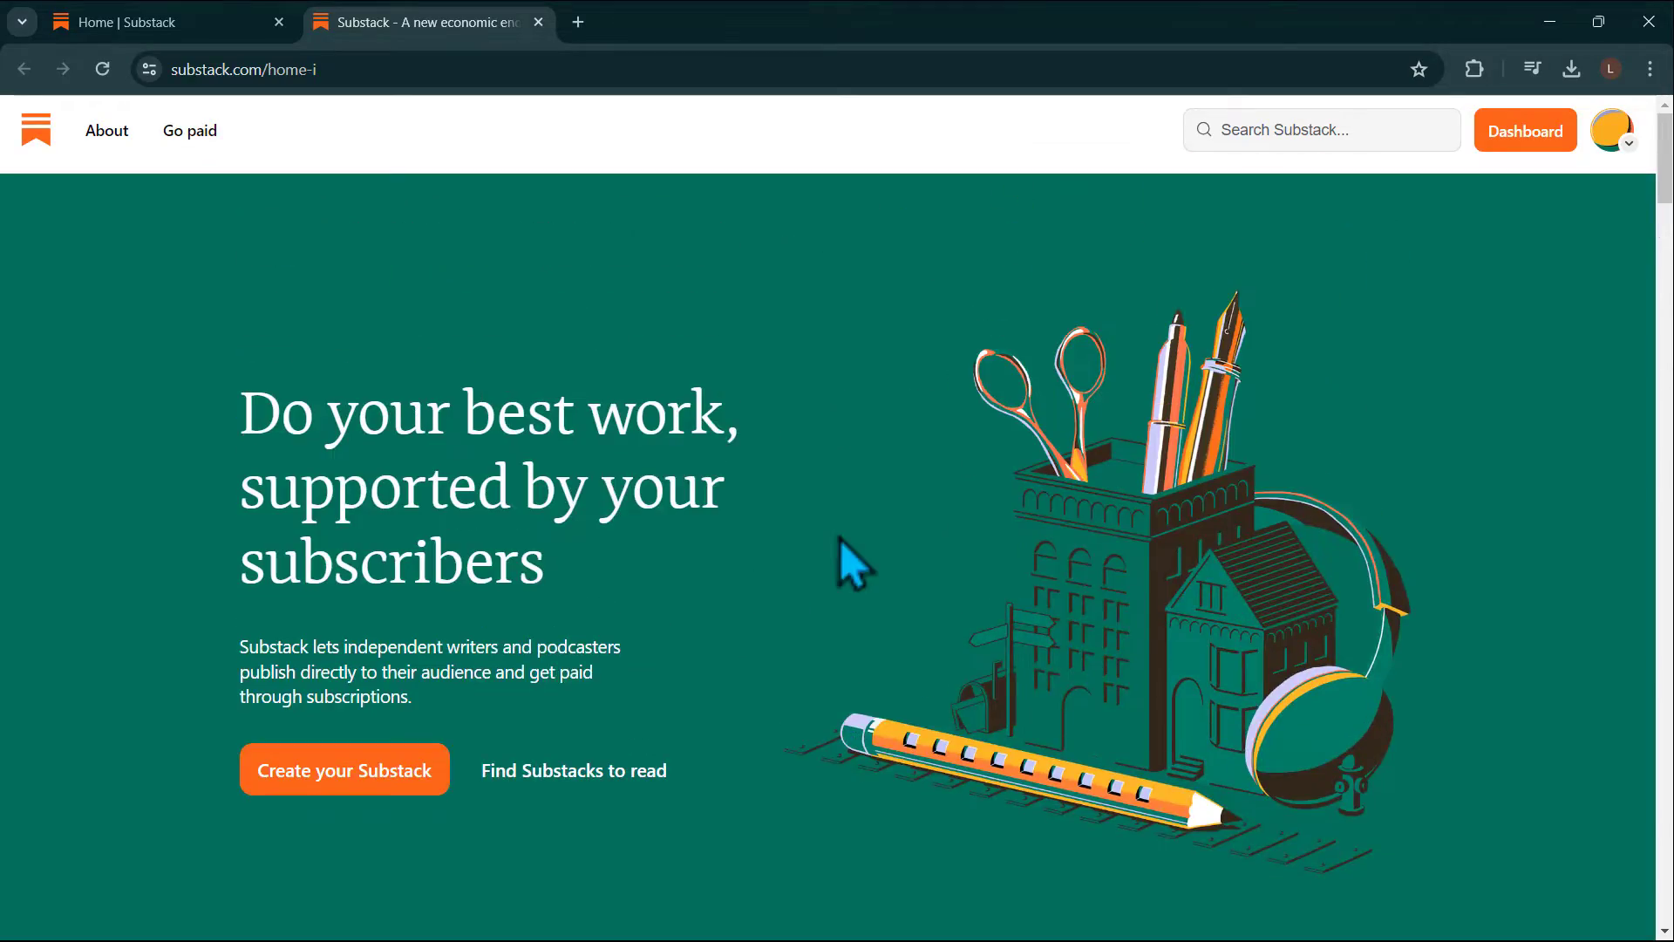
left_click(1517, 134)
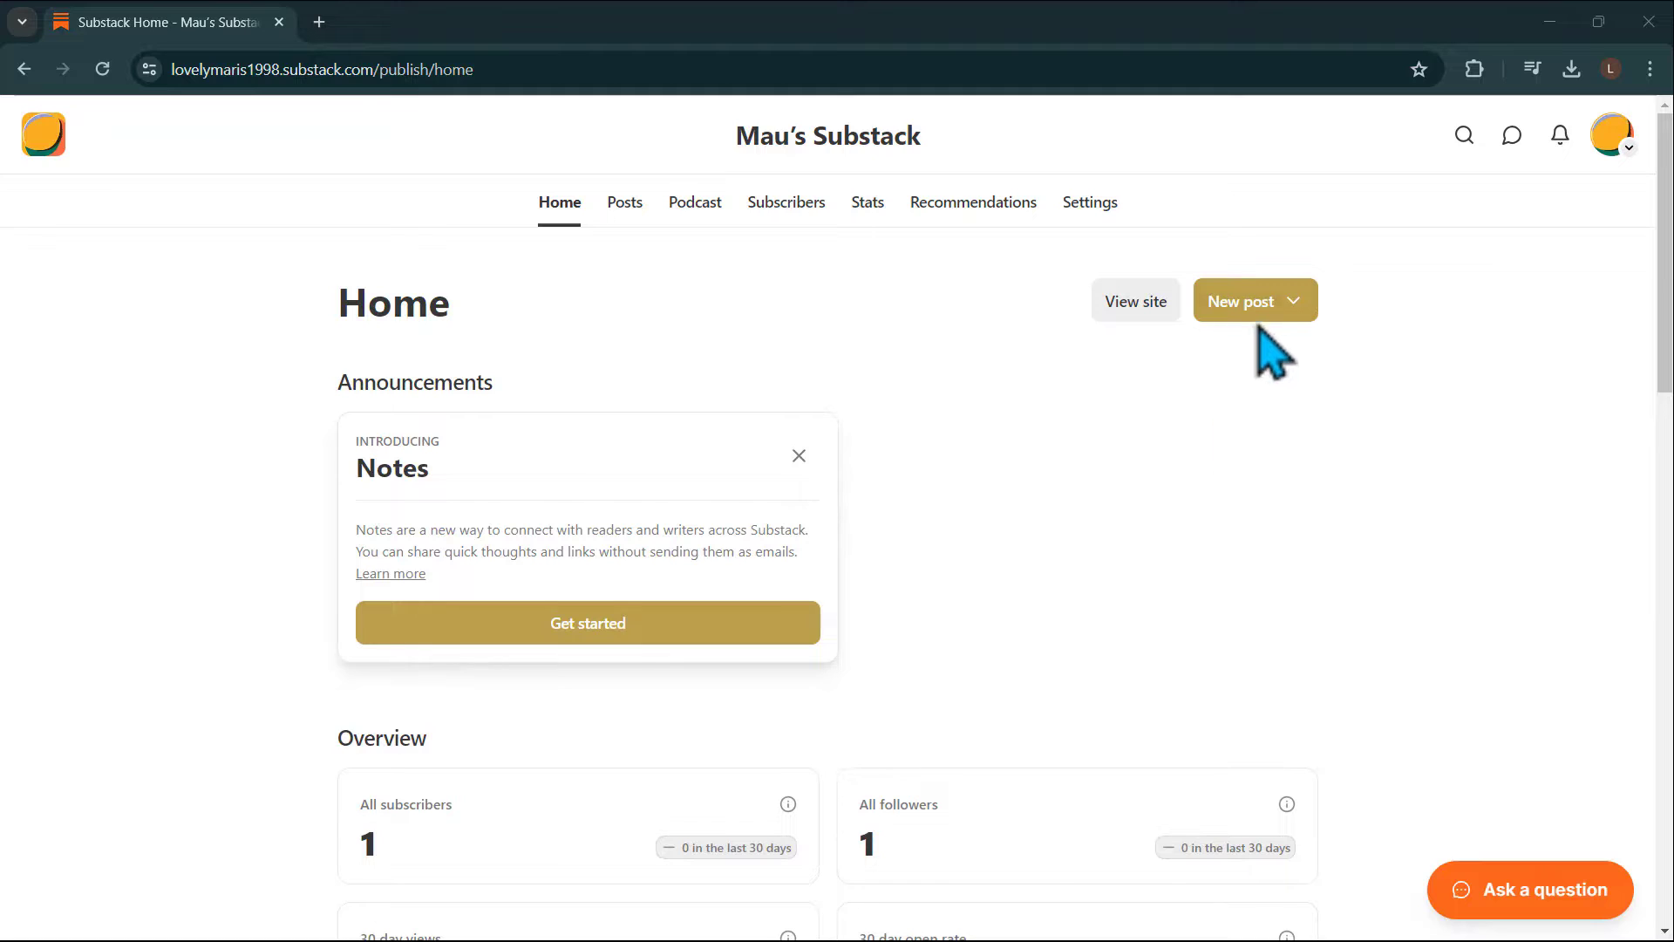
Create a new Post draft and bring up its Add voiceover panel from the audio options
left_click(1281, 321)
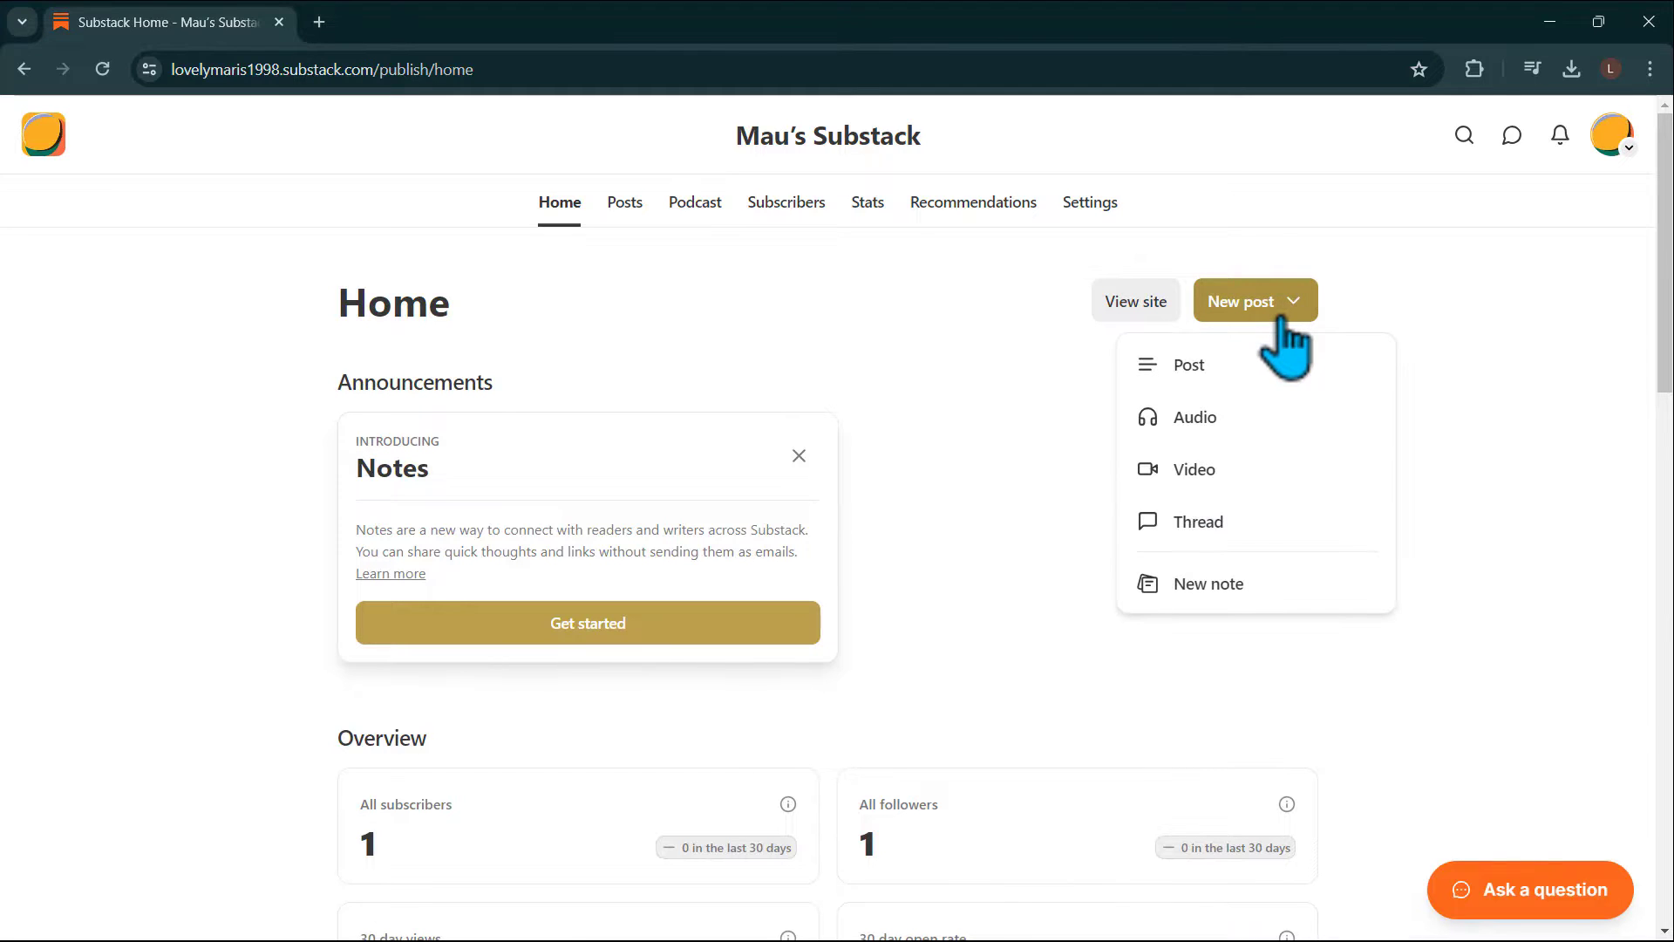
left_click(1221, 381)
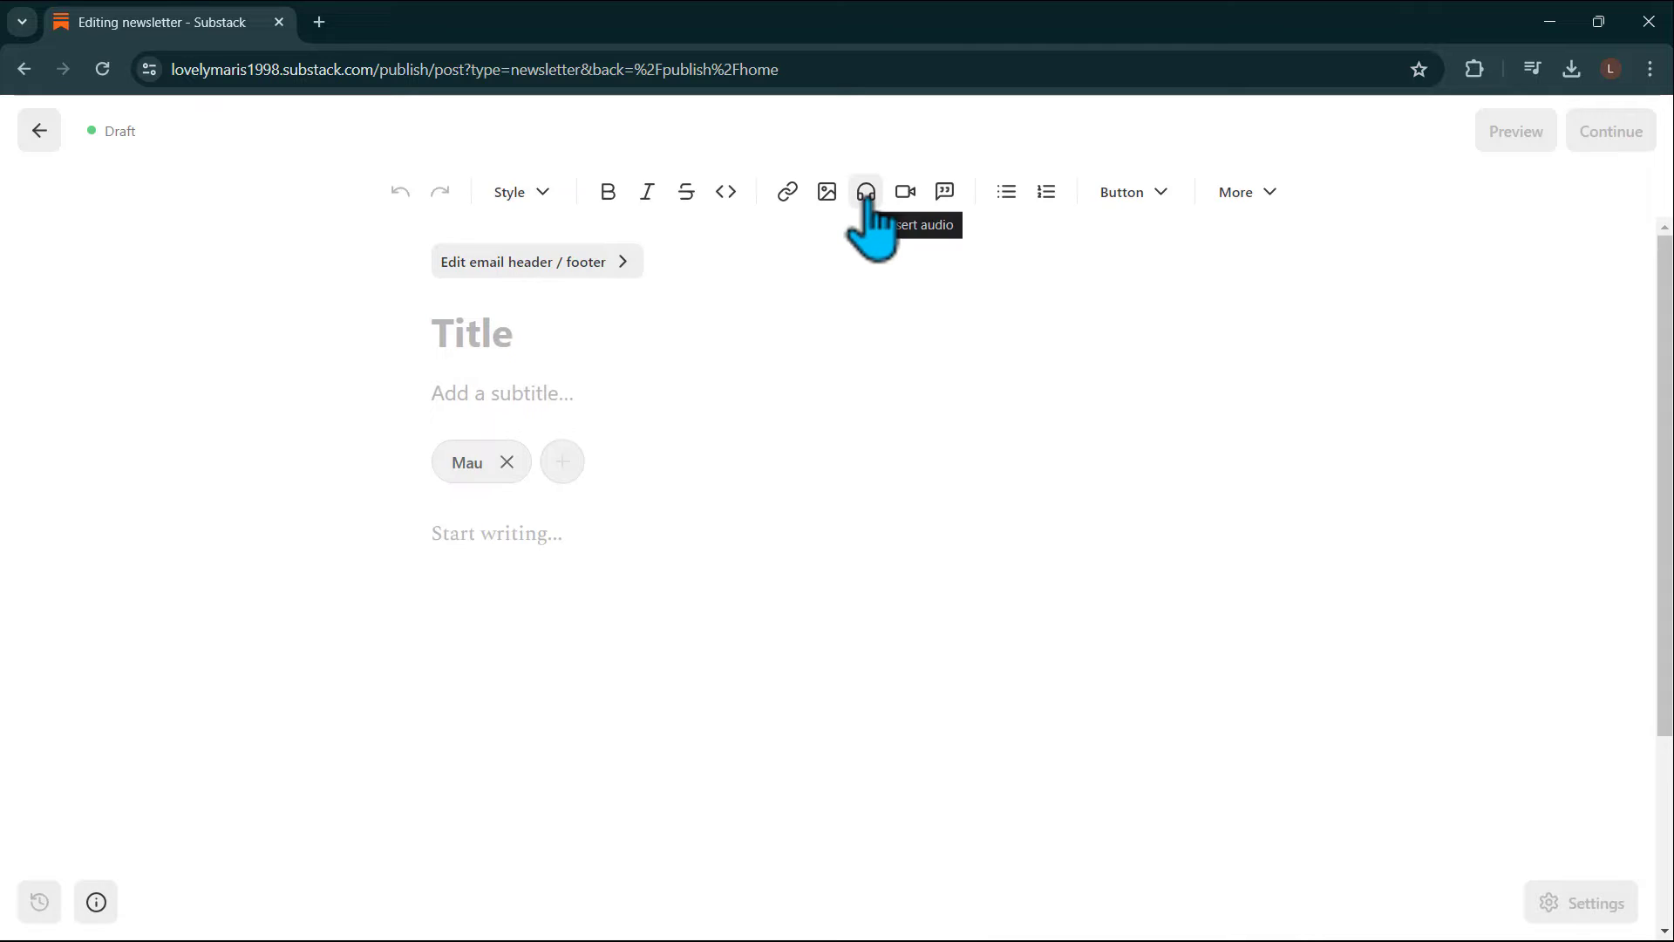
left_click(868, 195)
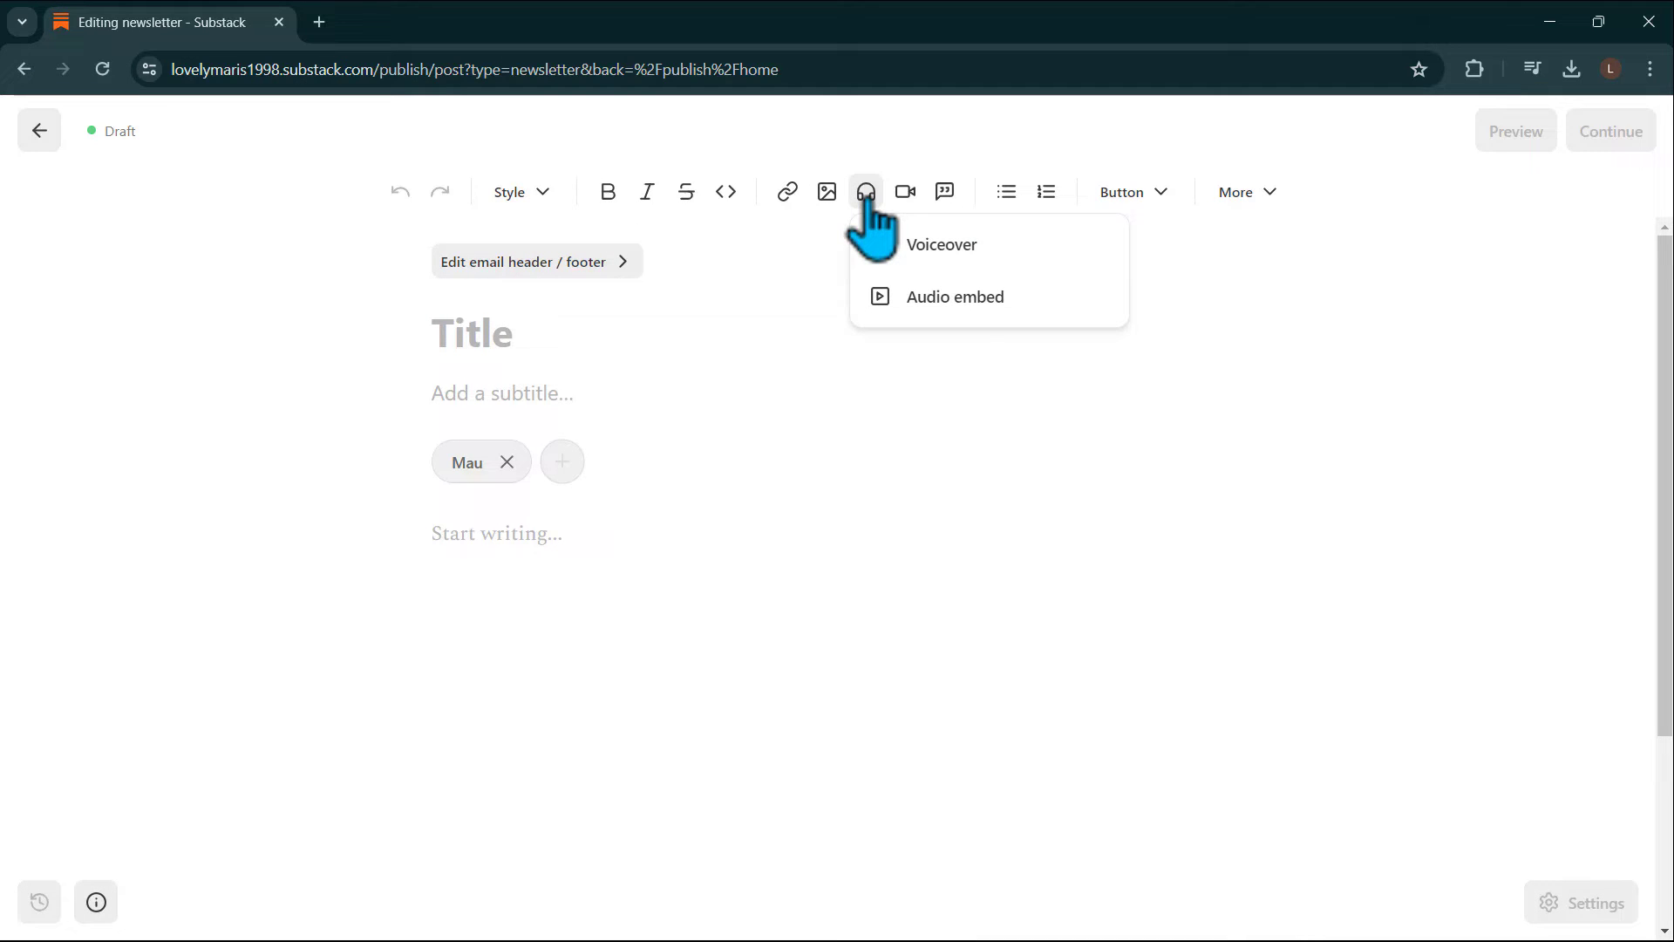
left_click(958, 288)
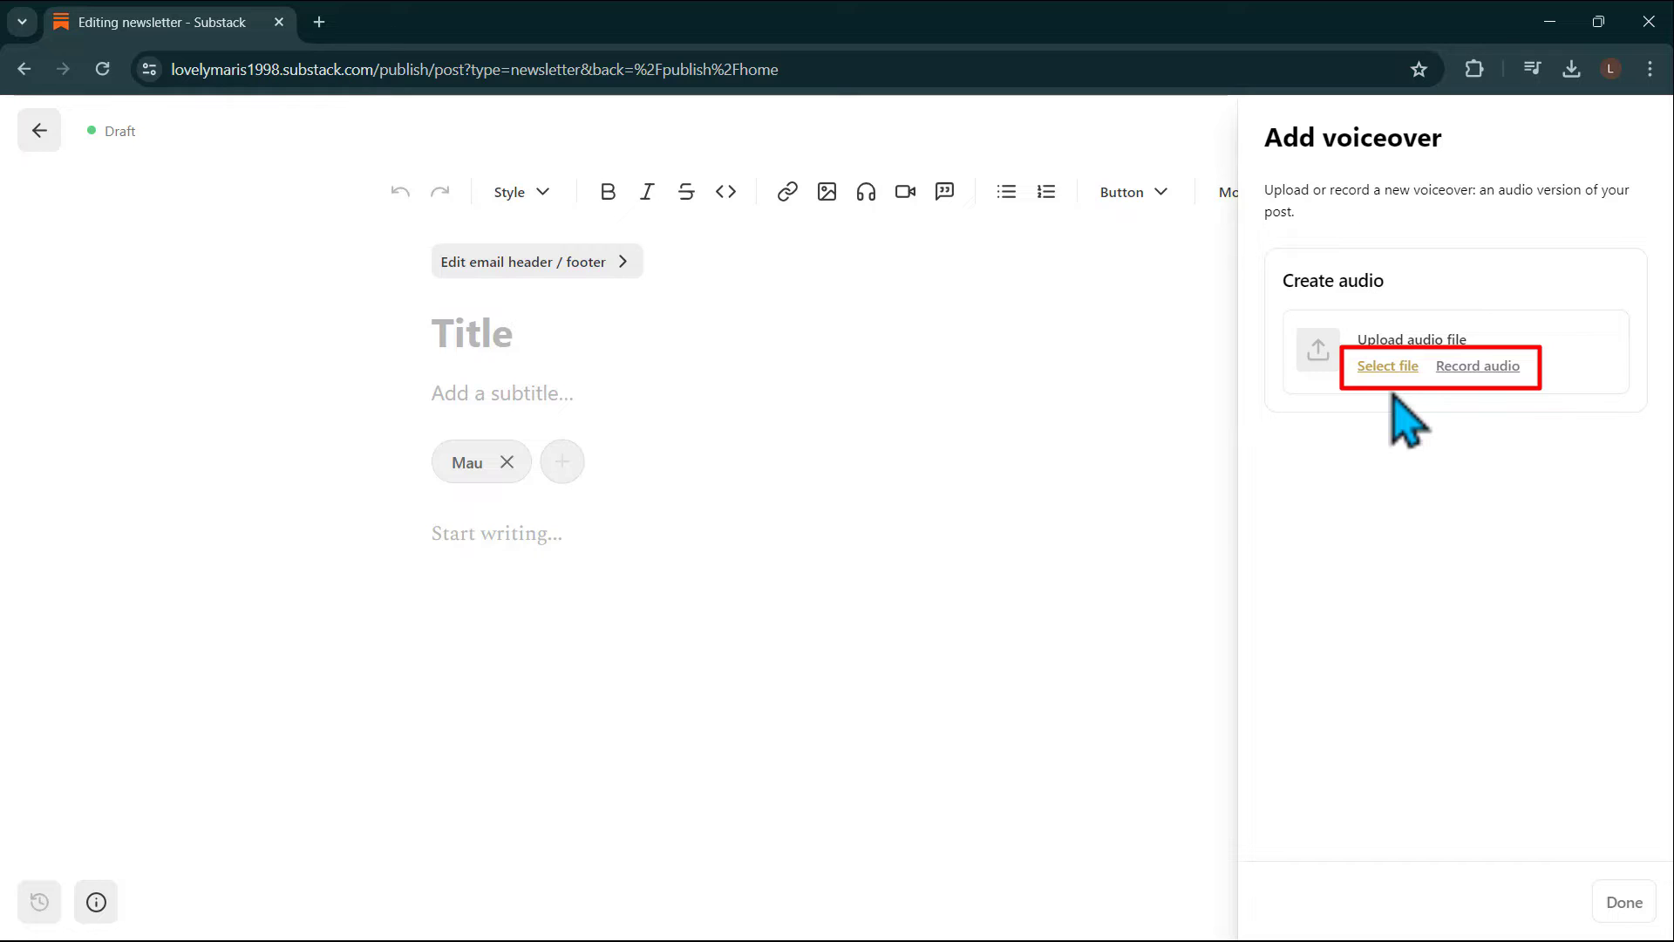
Add the STAT audio file as the draft's voiceover, always allowing microphone access
left_click(1479, 368)
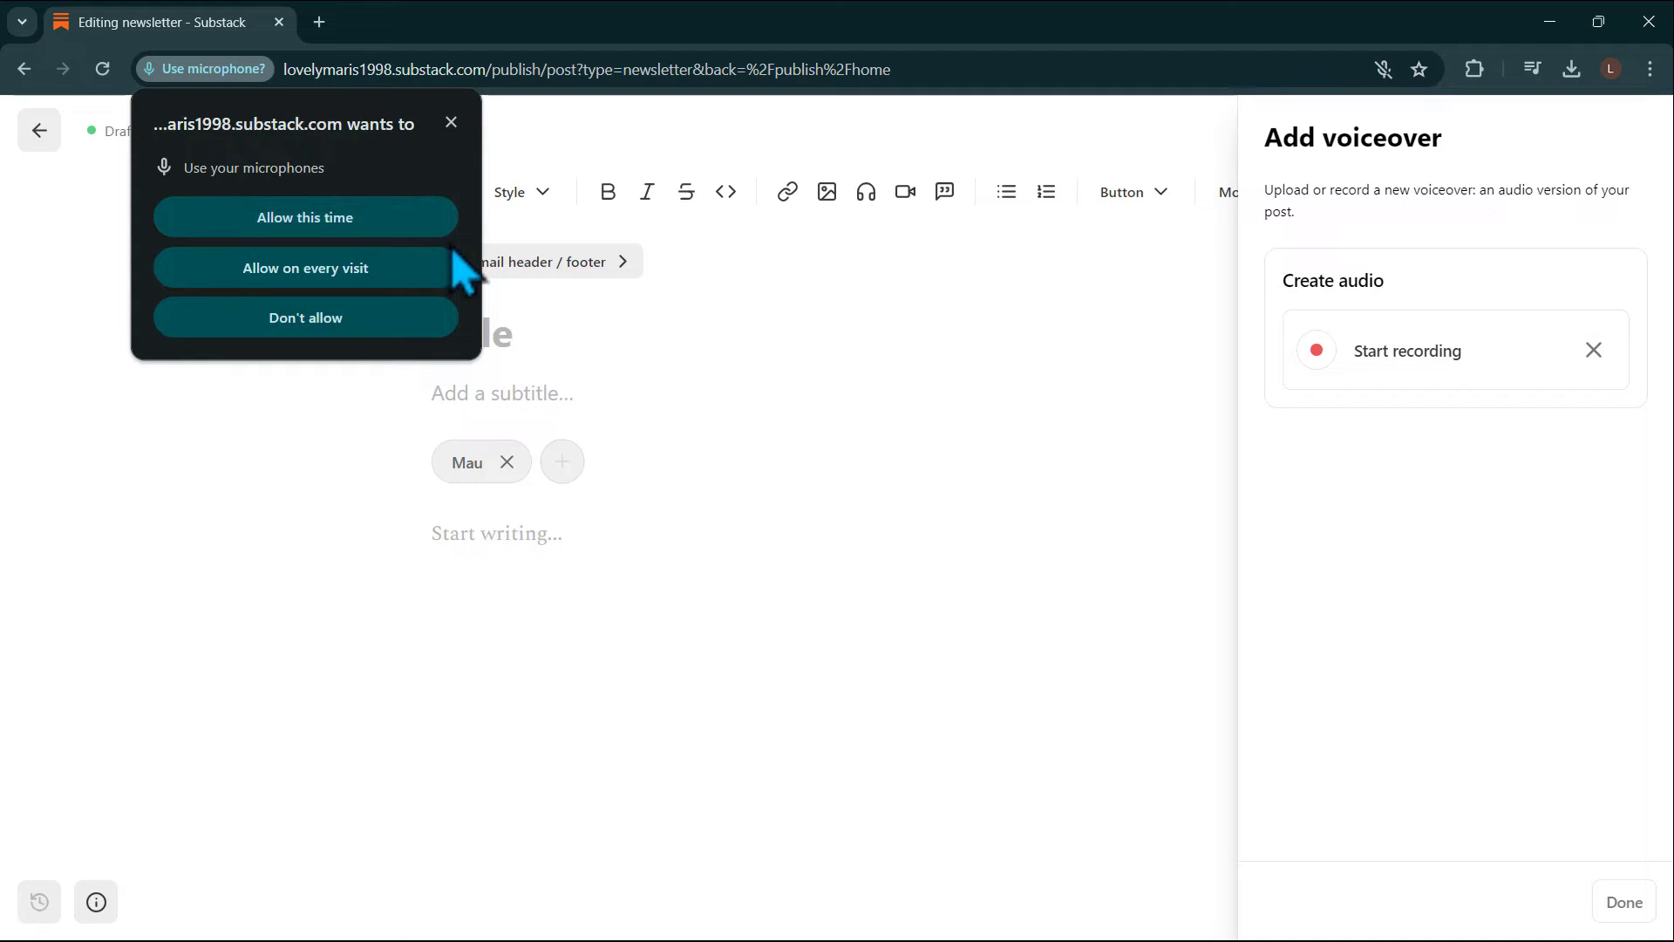
left_click(412, 272)
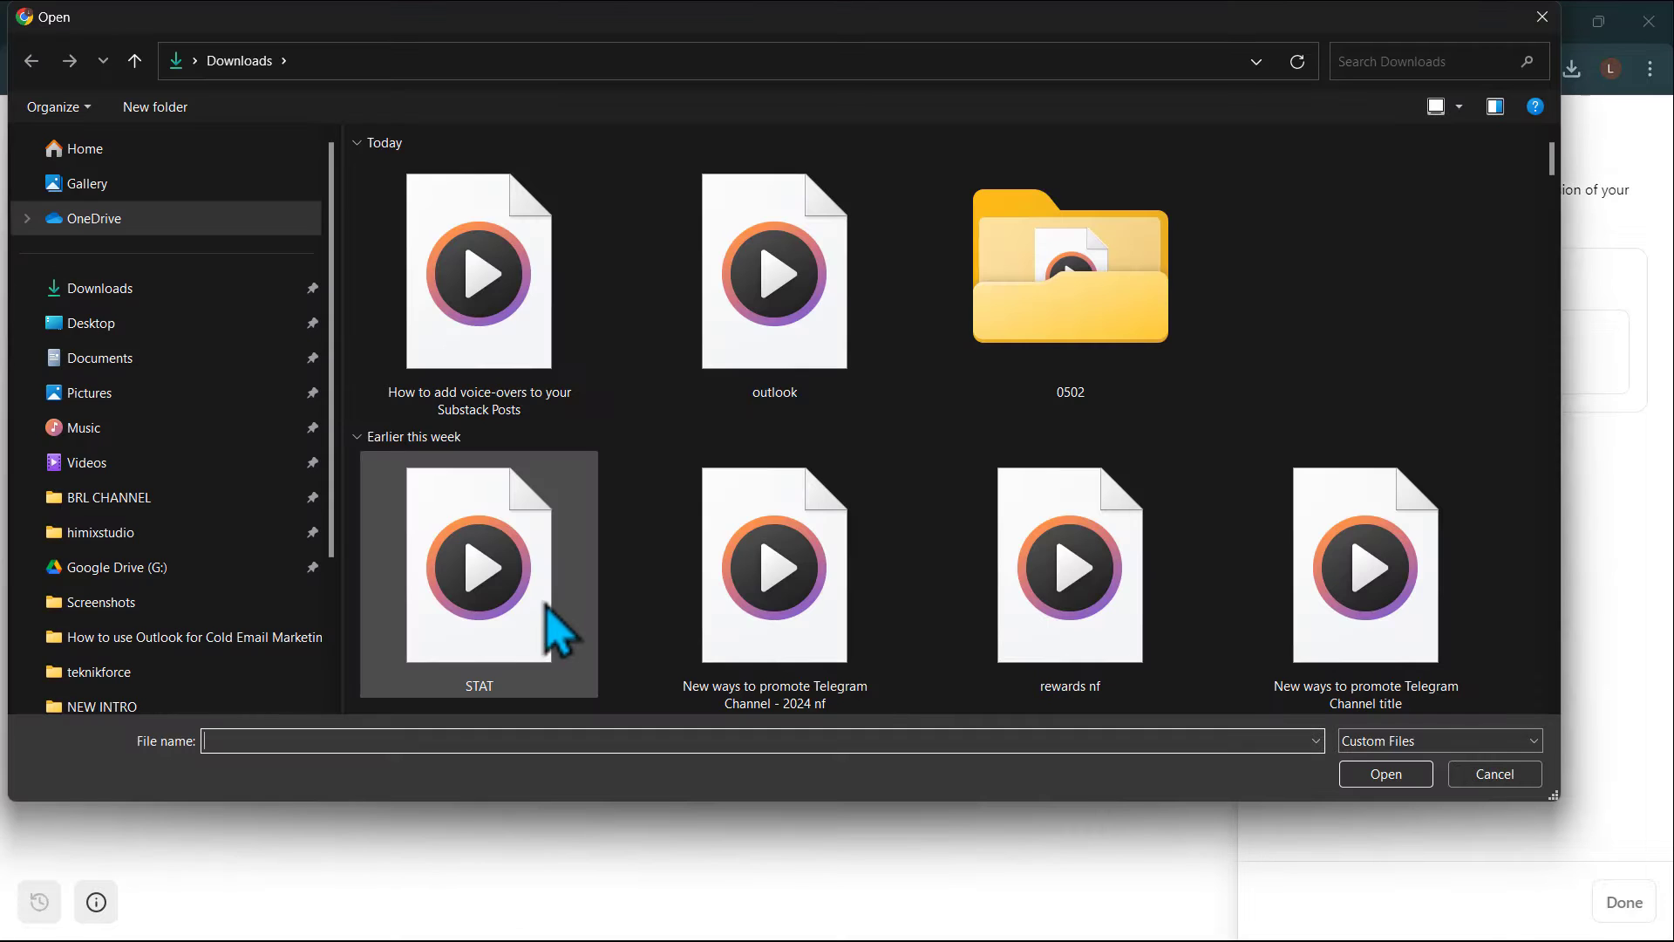
double_click(559, 628)
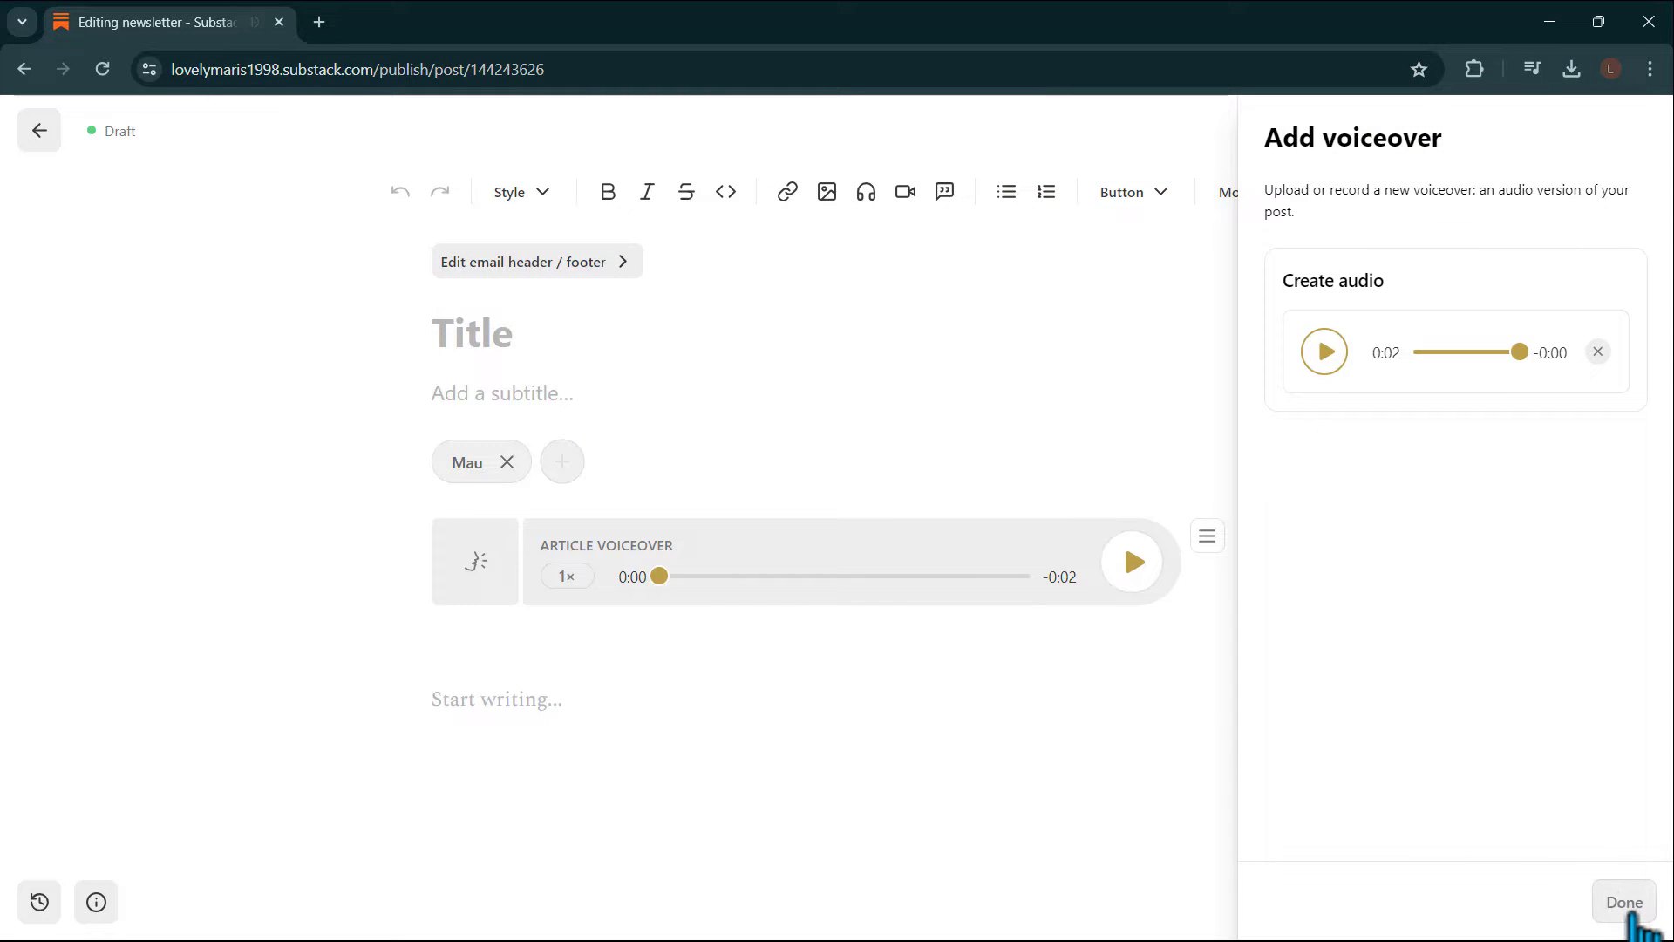
left_click(1624, 906)
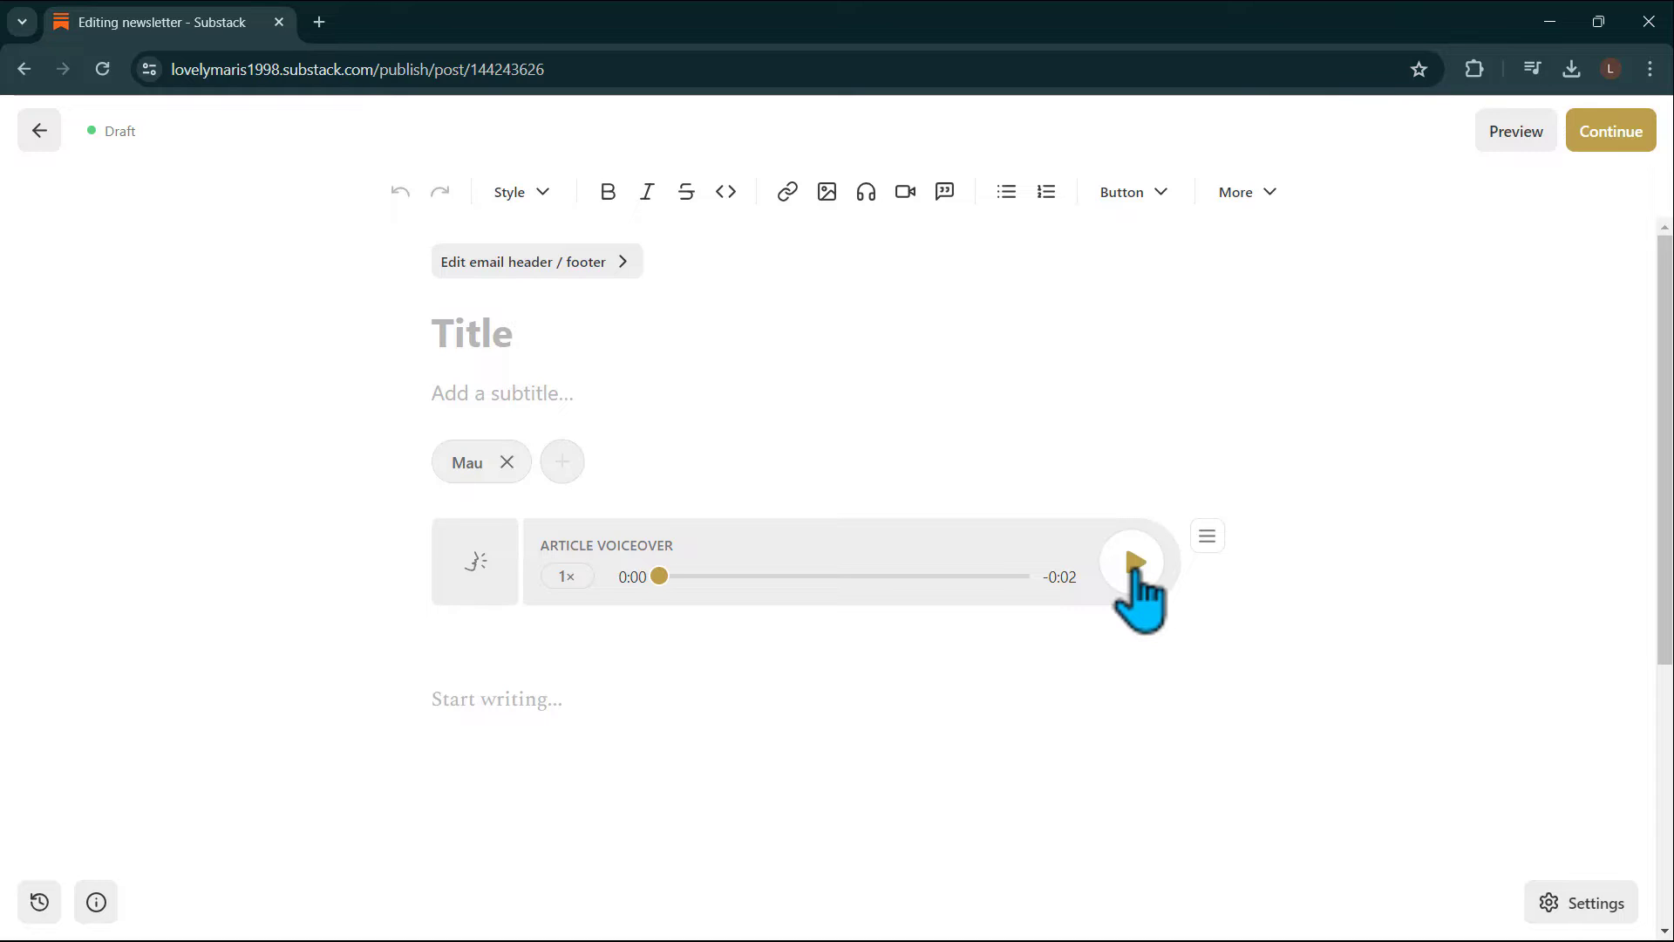
left_click(1135, 565)
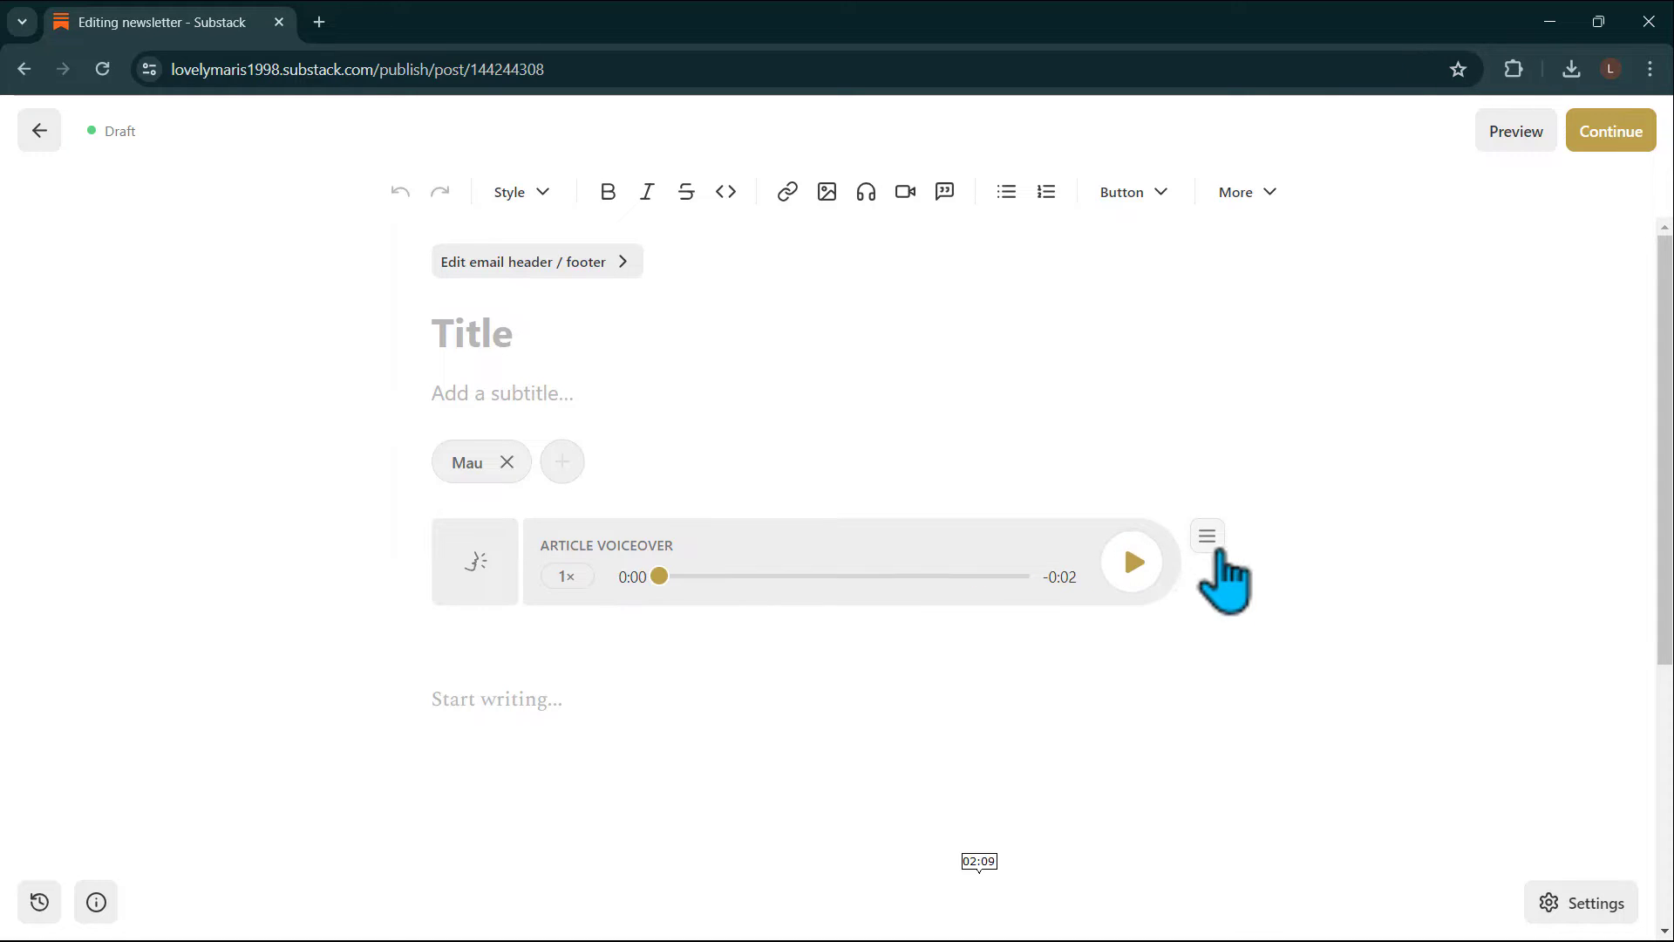
left_click(1206, 540)
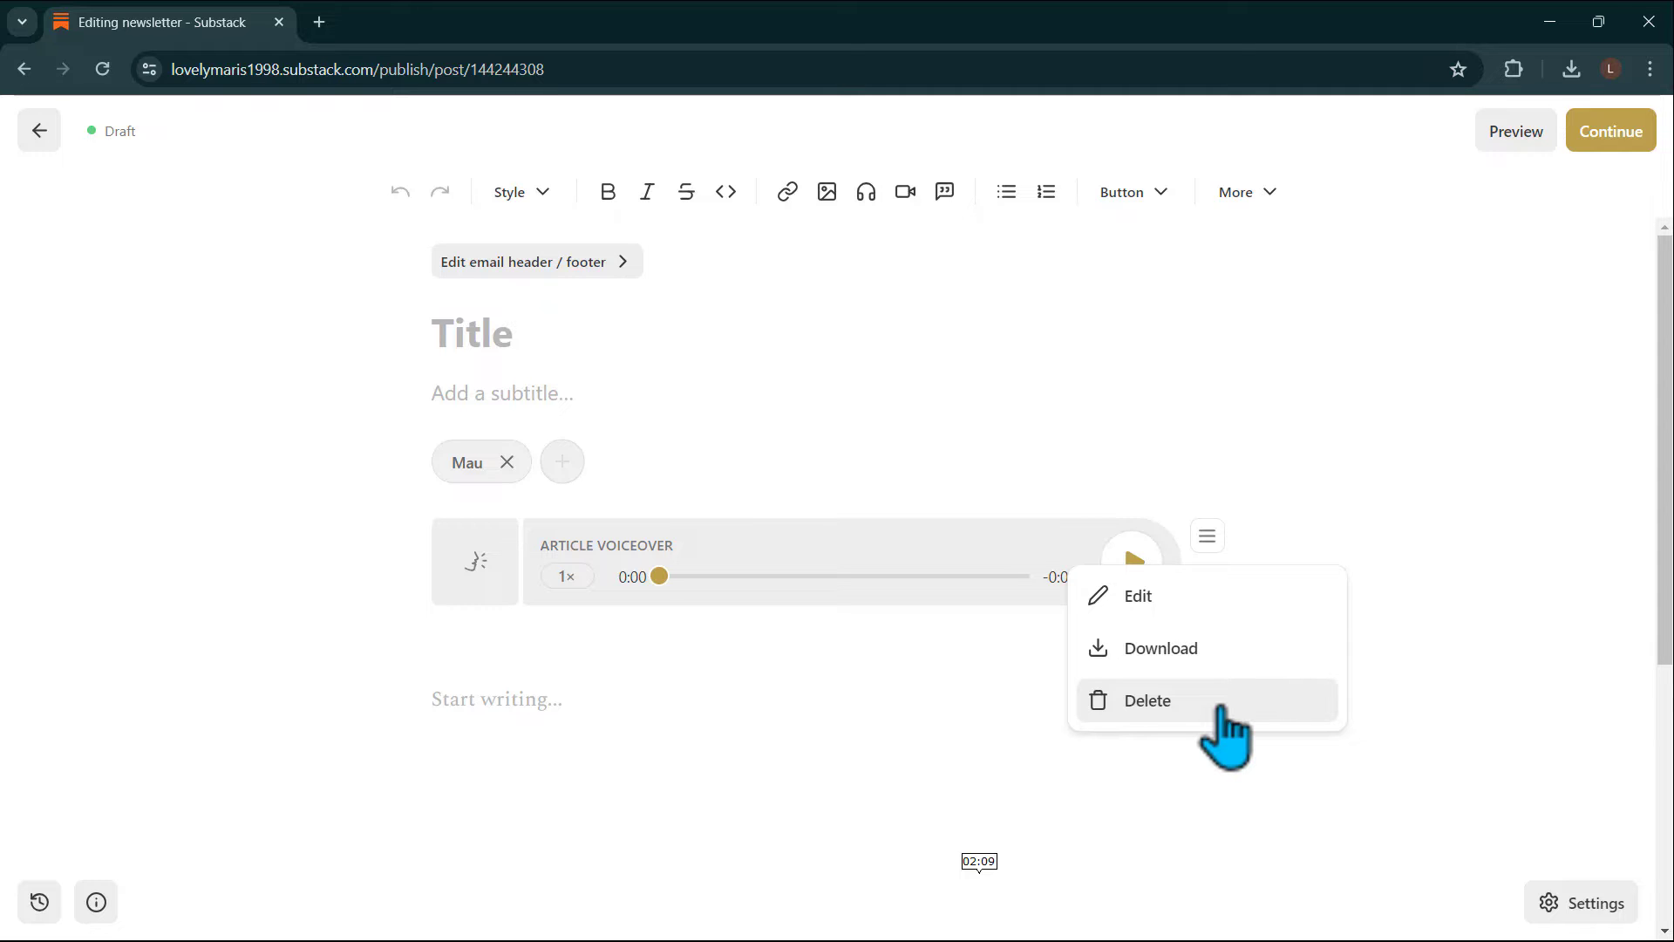
left_click(1213, 542)
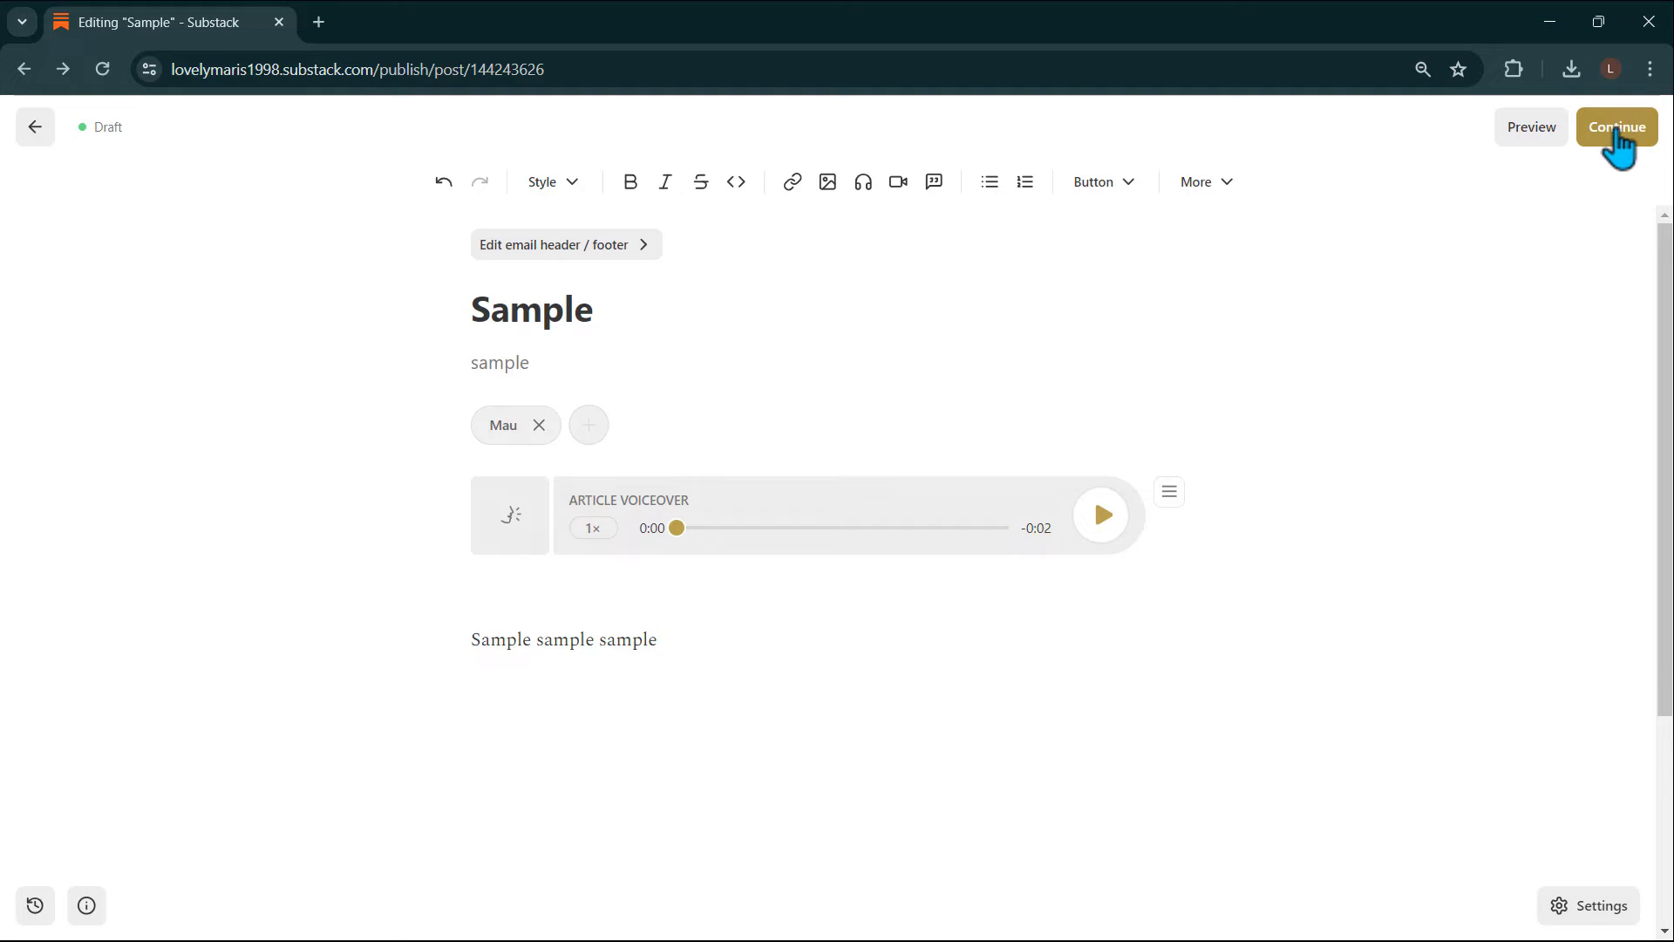
Continue from the Sample draft editor to its publish settings
left_click(1616, 130)
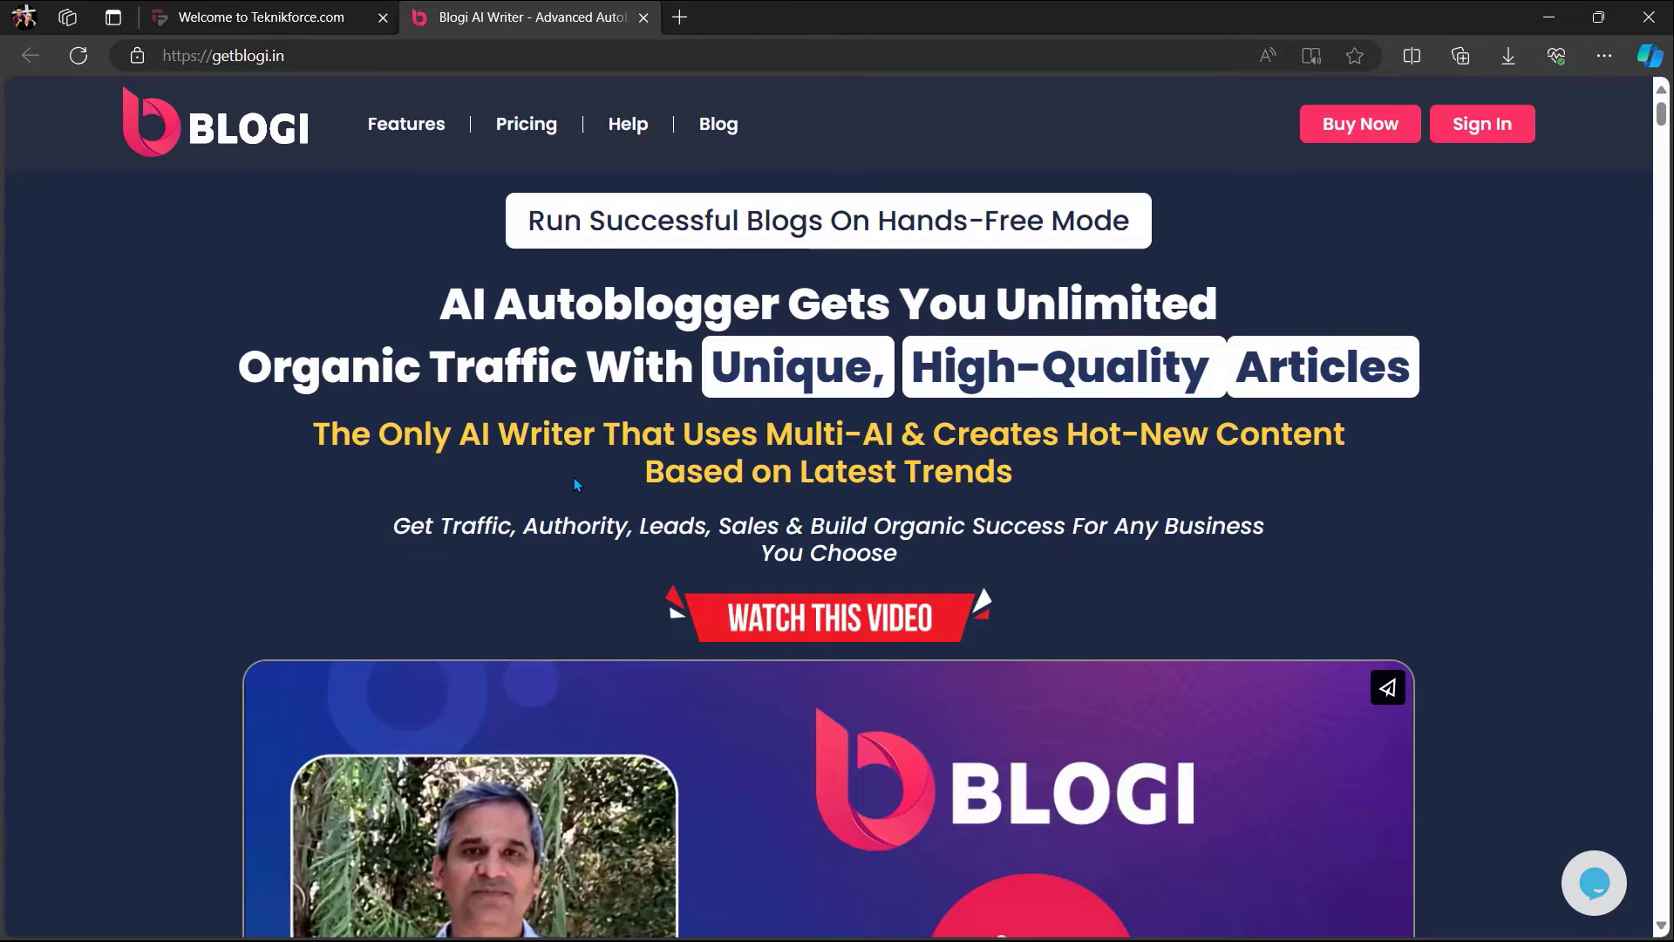
Scroll getblogi.in past the language, WordPress and SEO sections to Style, Tone, Voice & Personality
scroll(575, 478, "down", 15)
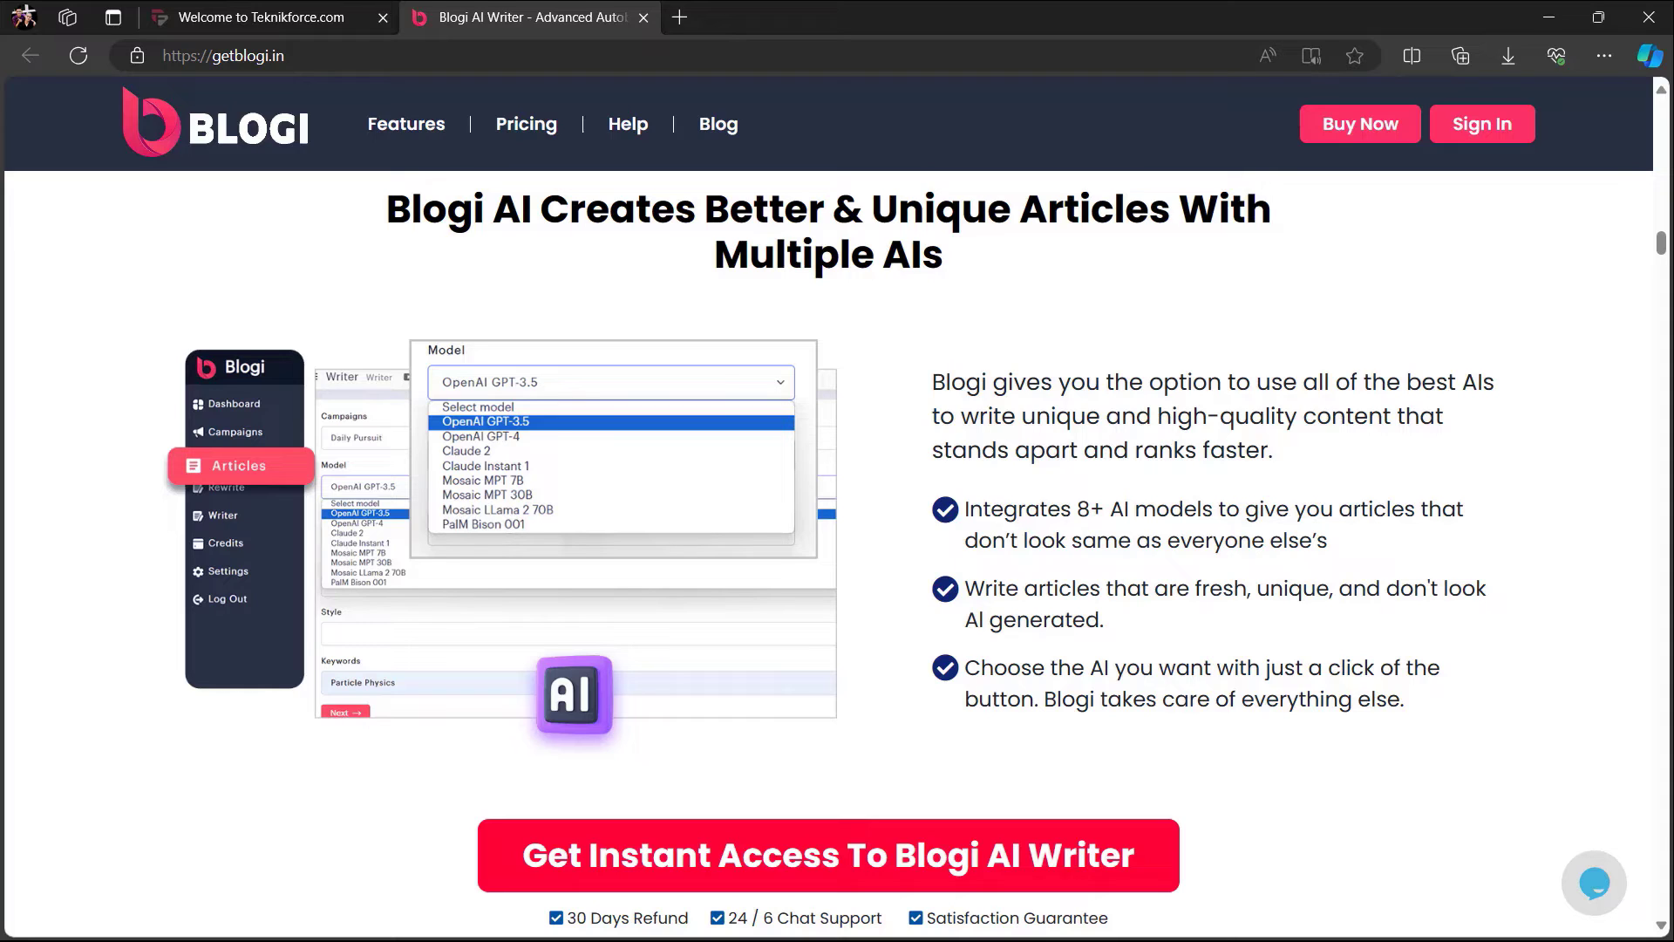
scroll(828, 559, "down", 8)
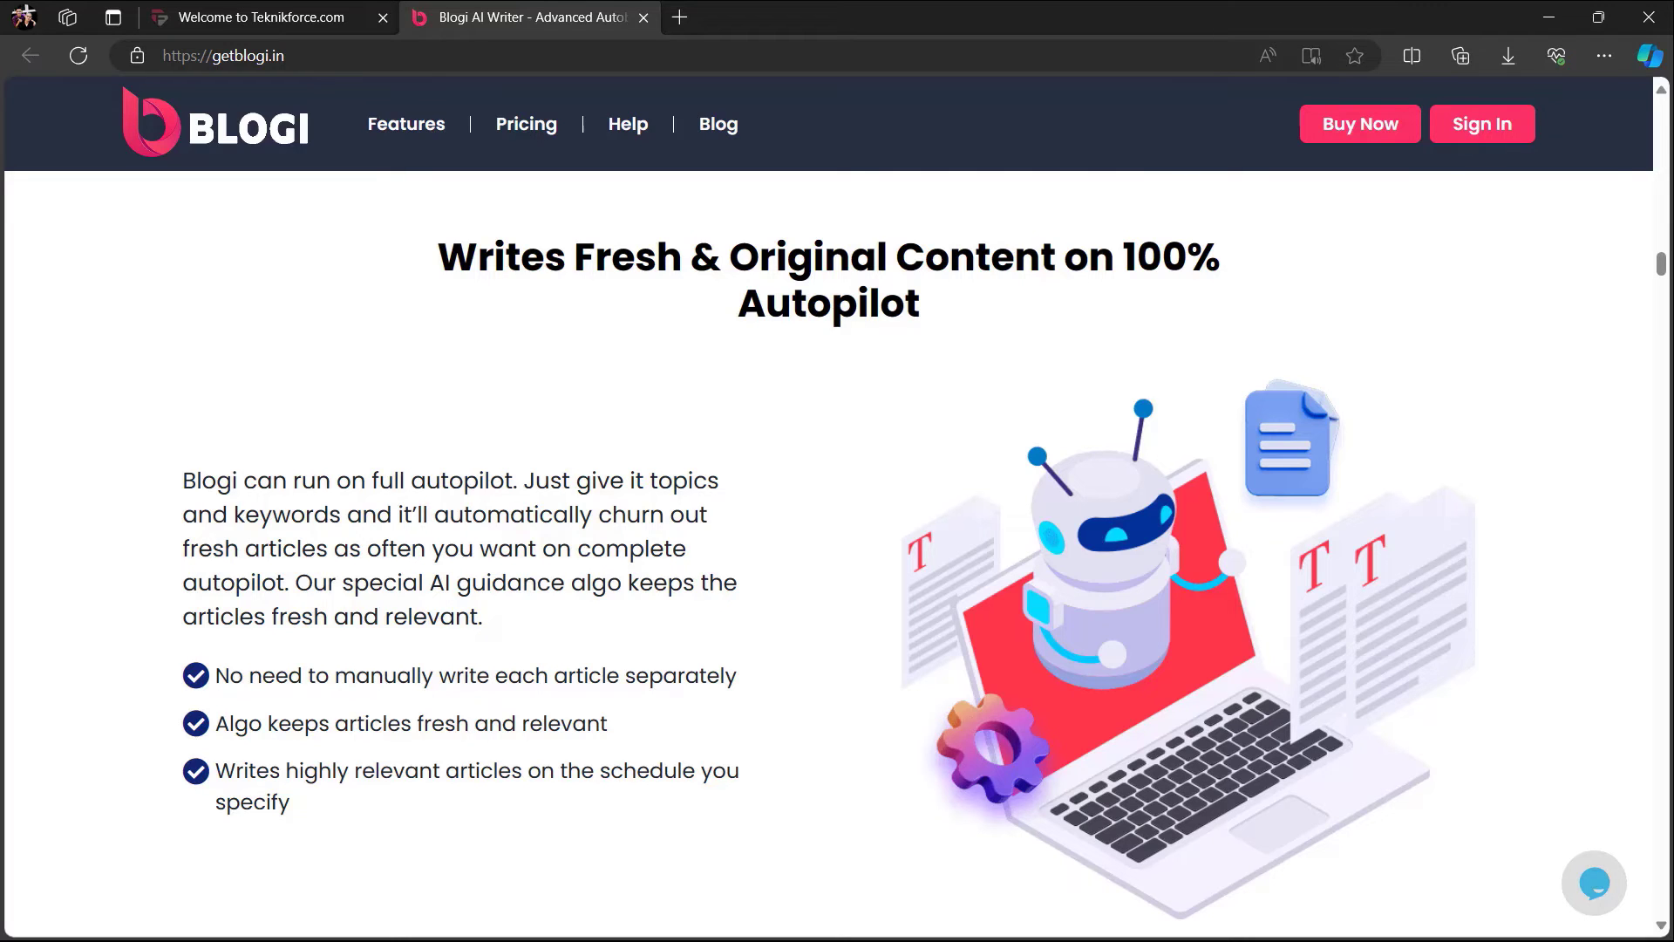
scroll(827, 523, "down", 5)
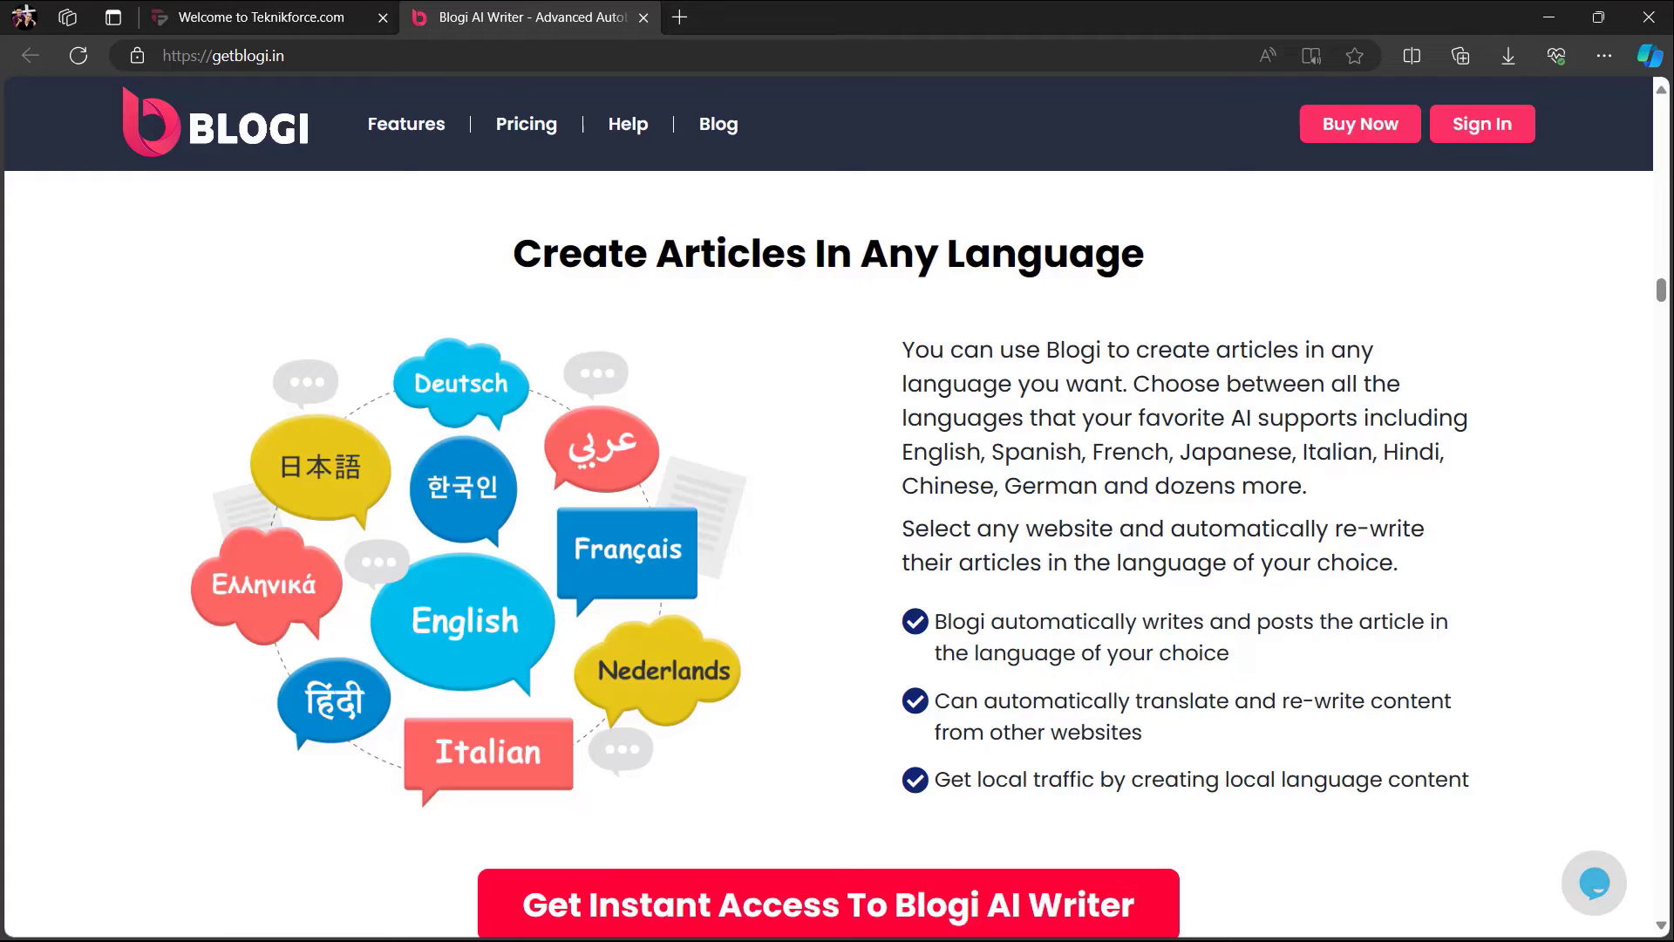
scroll(829, 523, "down", 8)
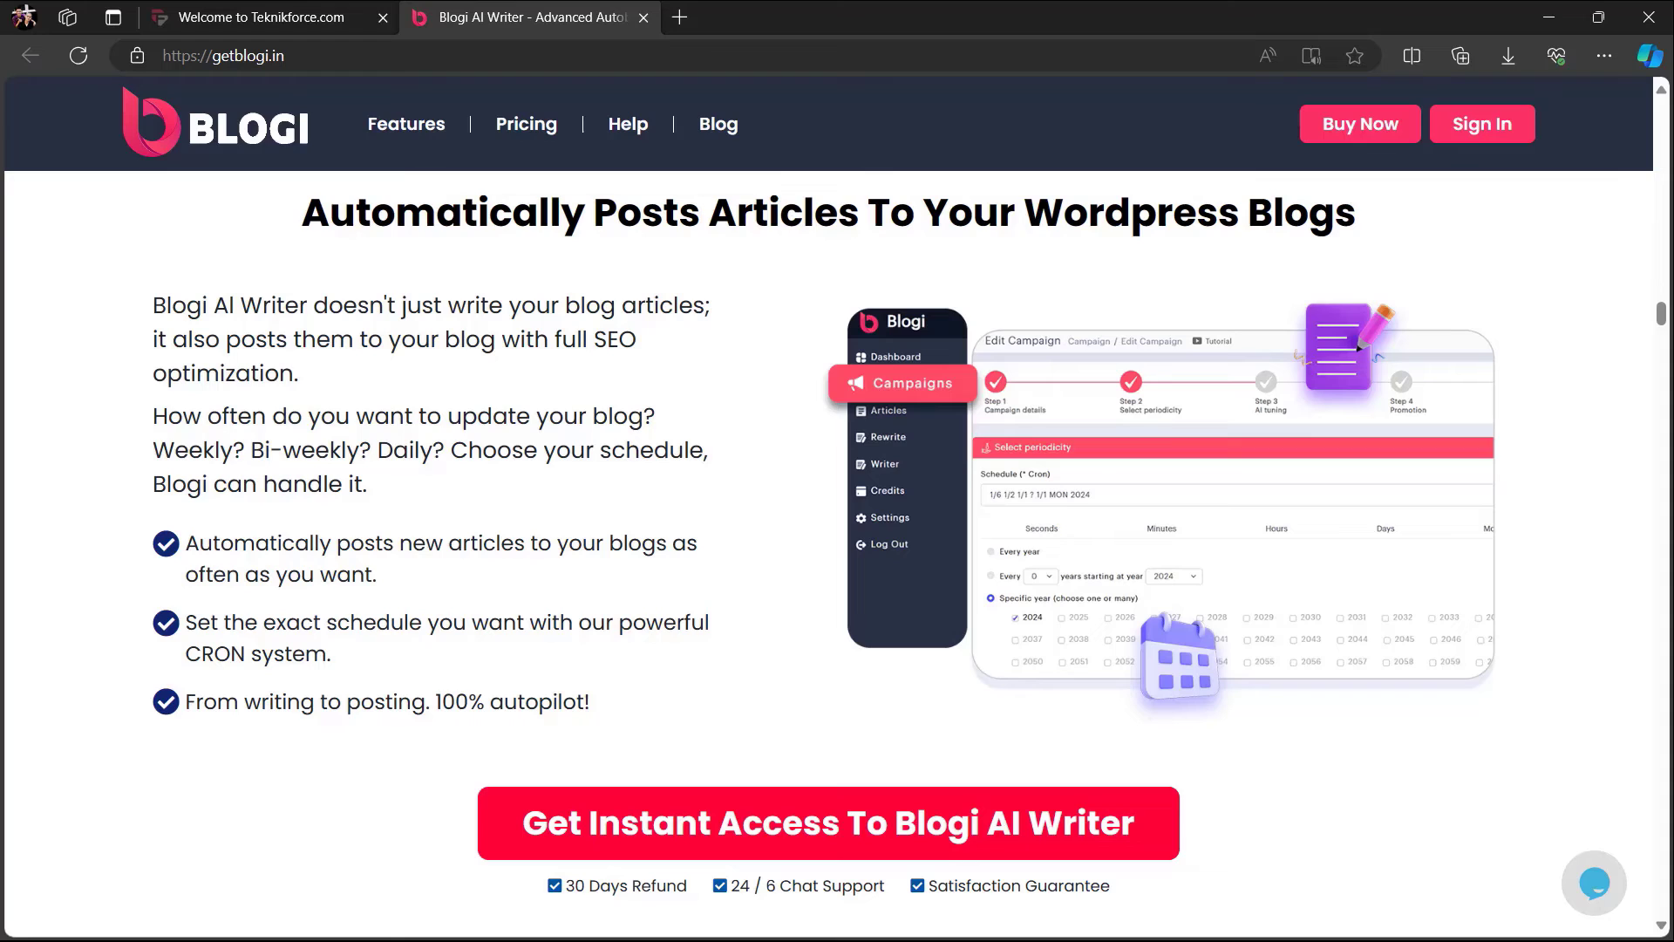
scroll(828, 523, "down", 10)
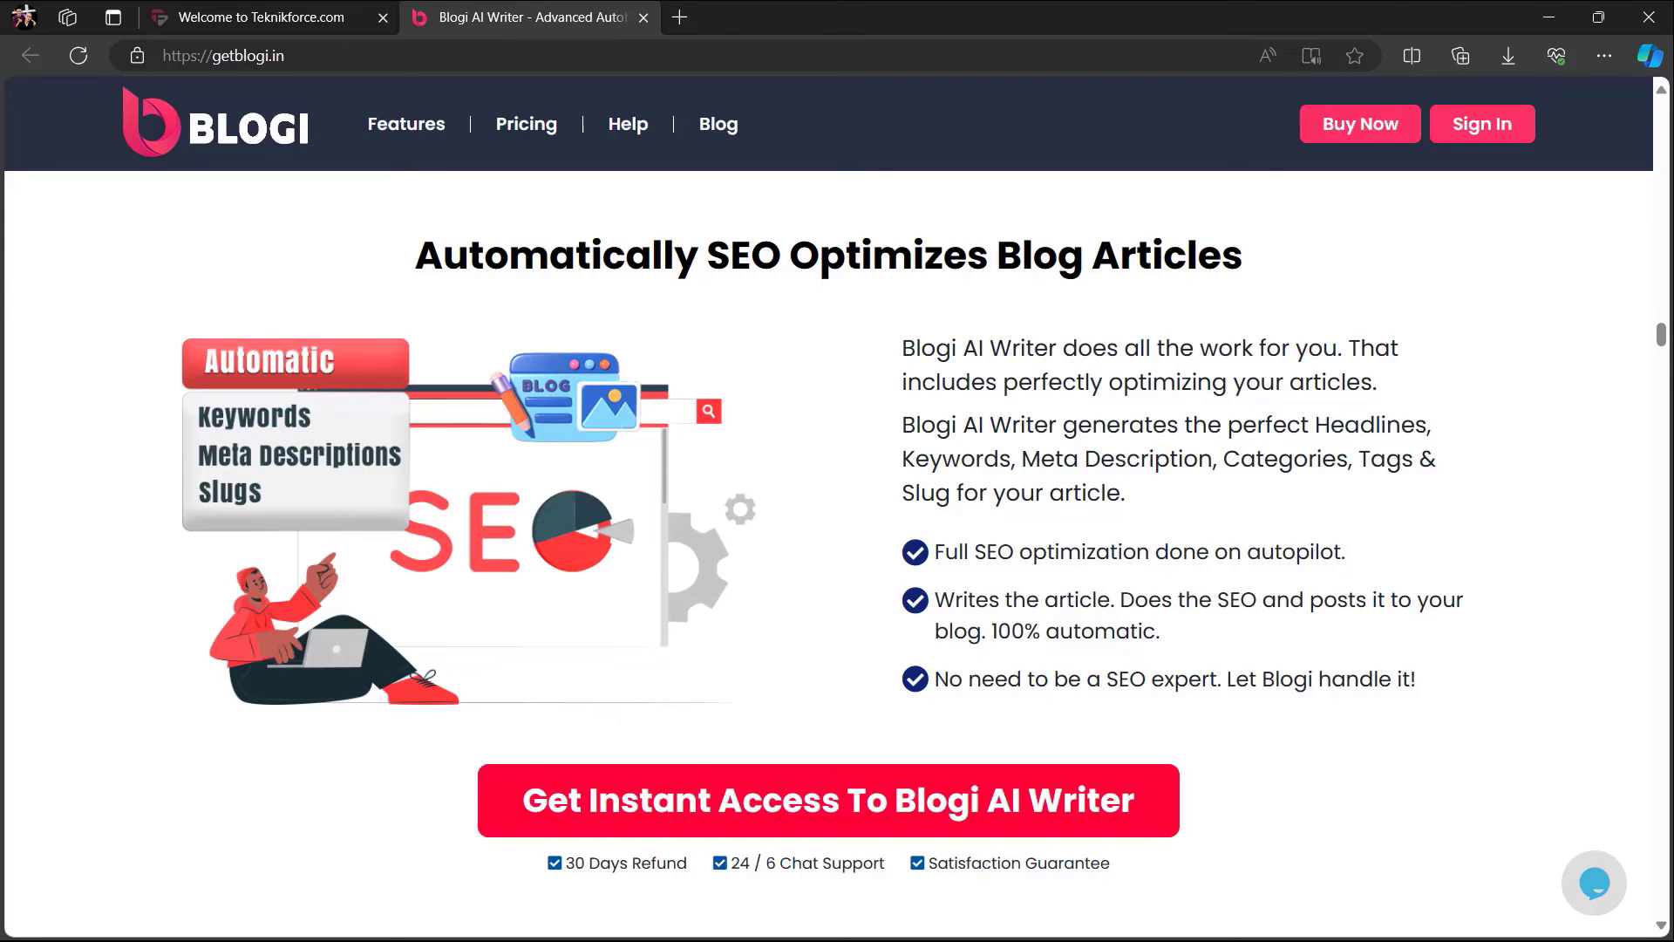
scroll(828, 523, "down", 5)
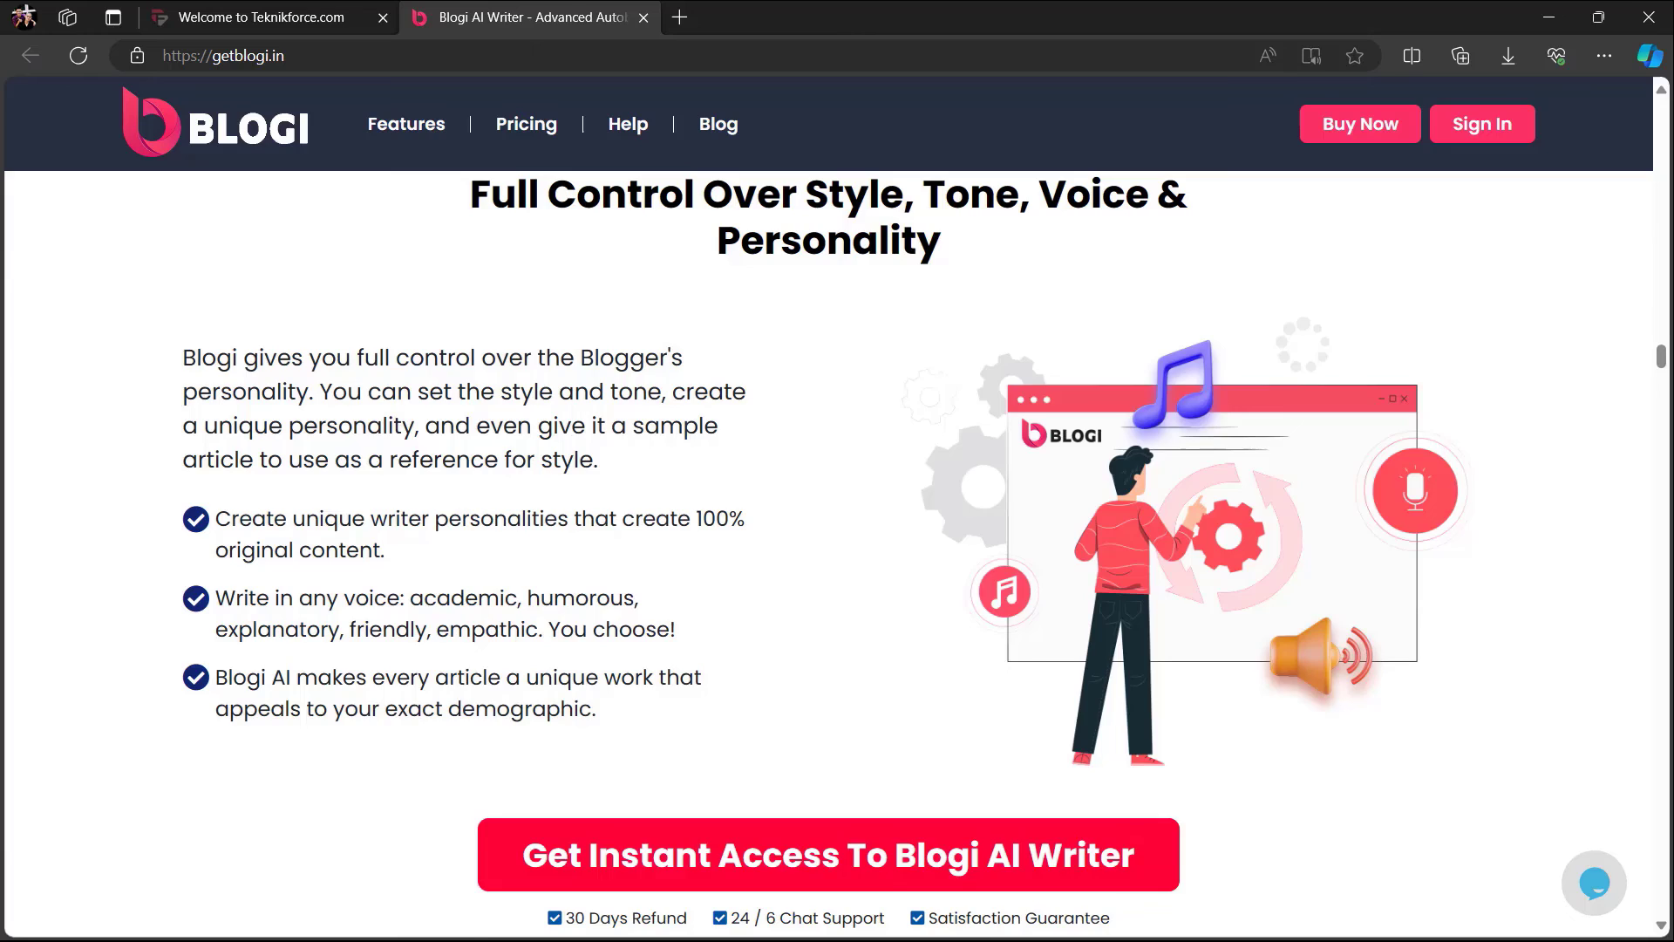
Scroll further down getblogi.in to The Most Powerful Autoblogging AI App feature cards
scroll(828, 550, "down", 8)
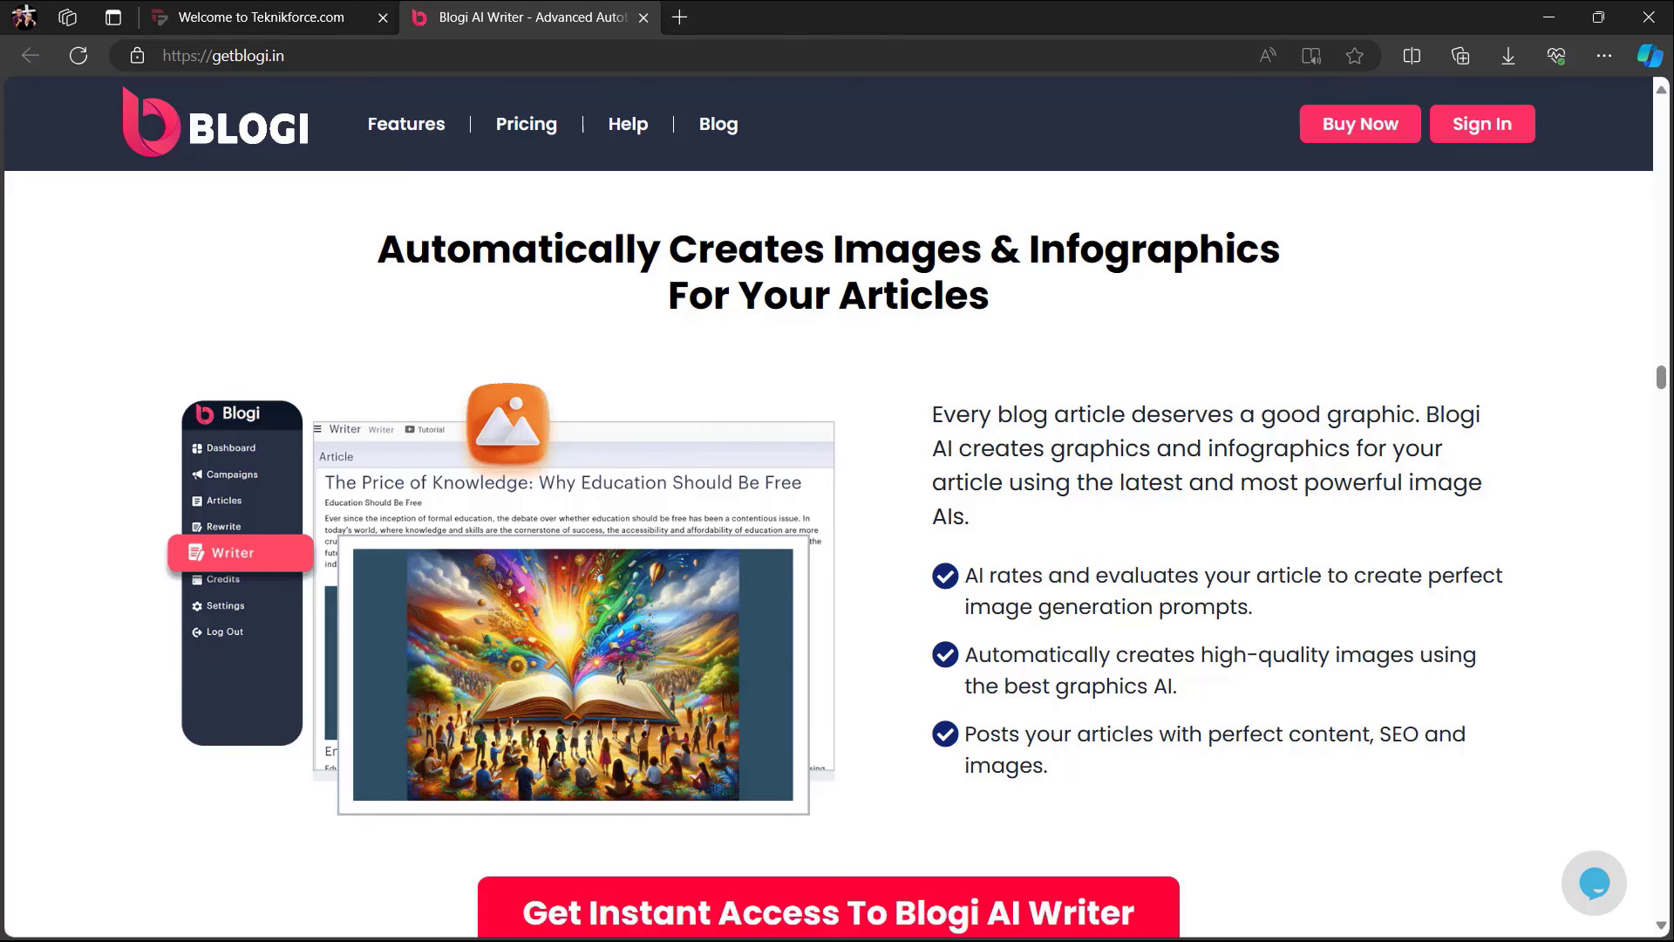
scroll(837, 523, "down", 8)
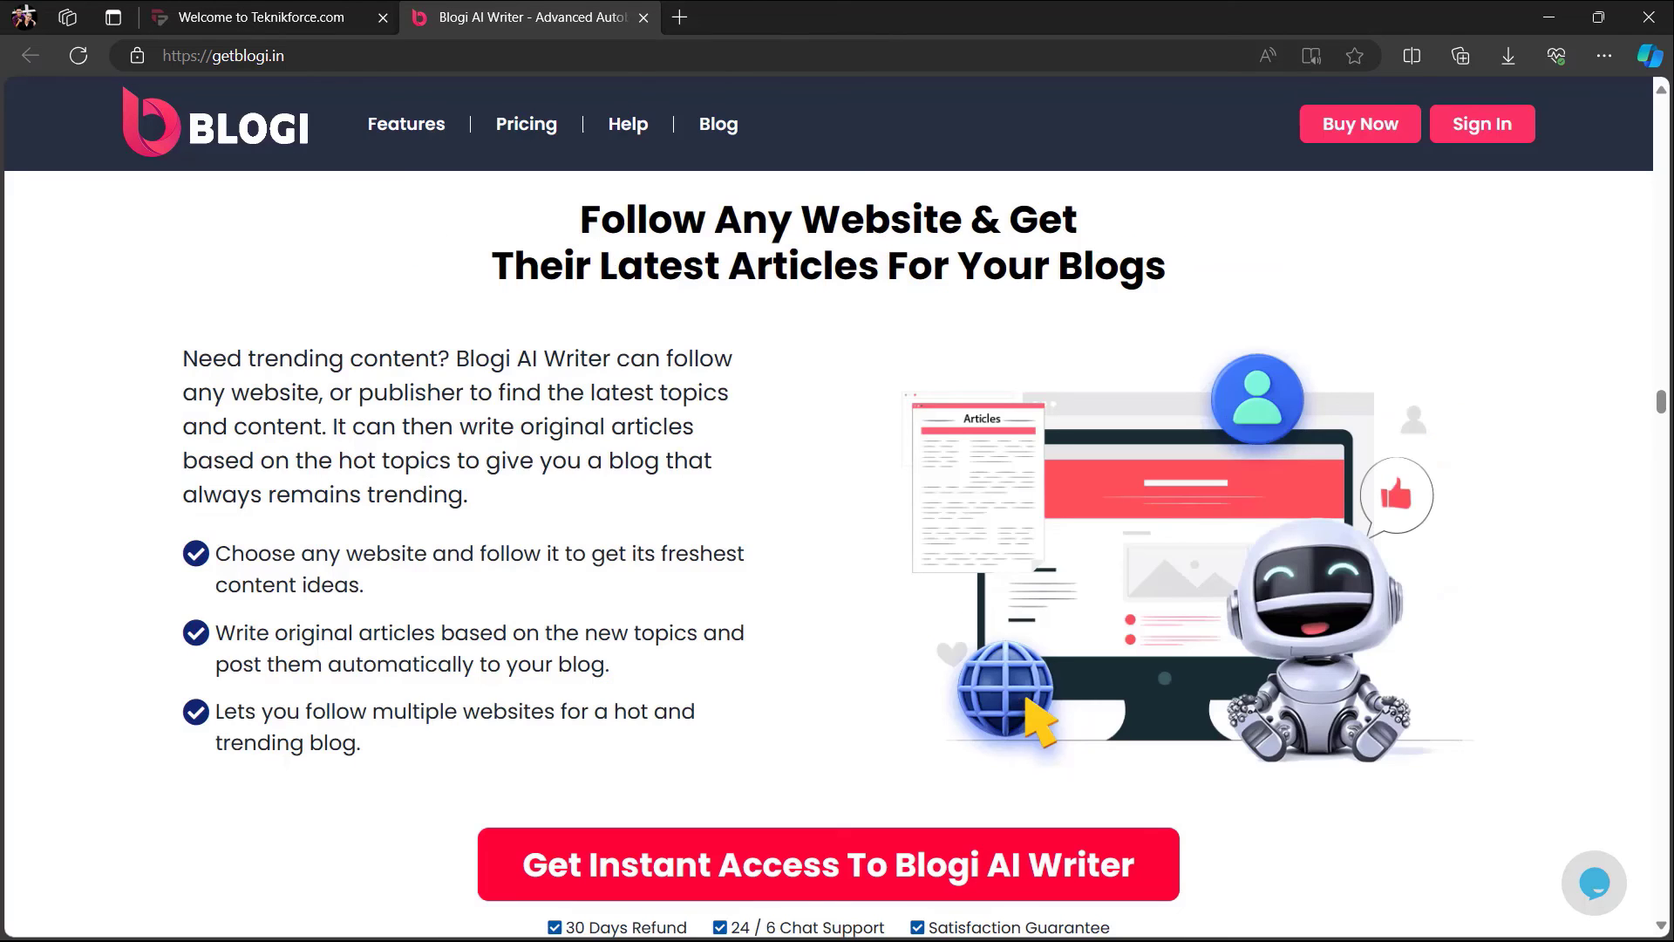
scroll(837, 523, "down", 8)
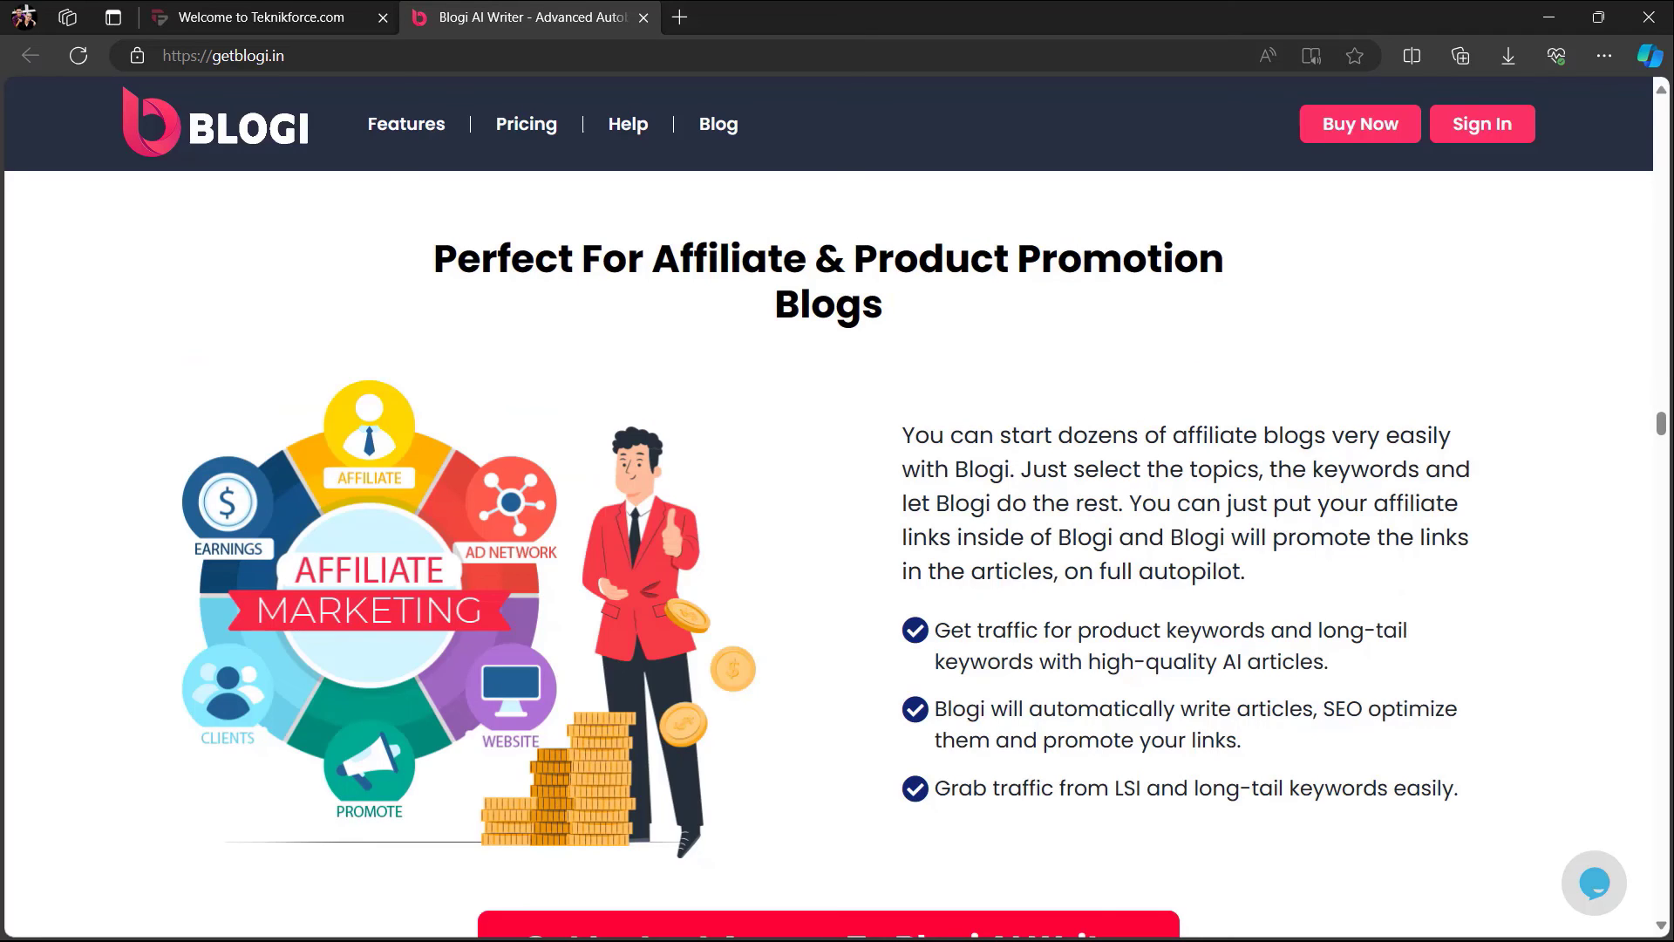
scroll(838, 523, "down", 8)
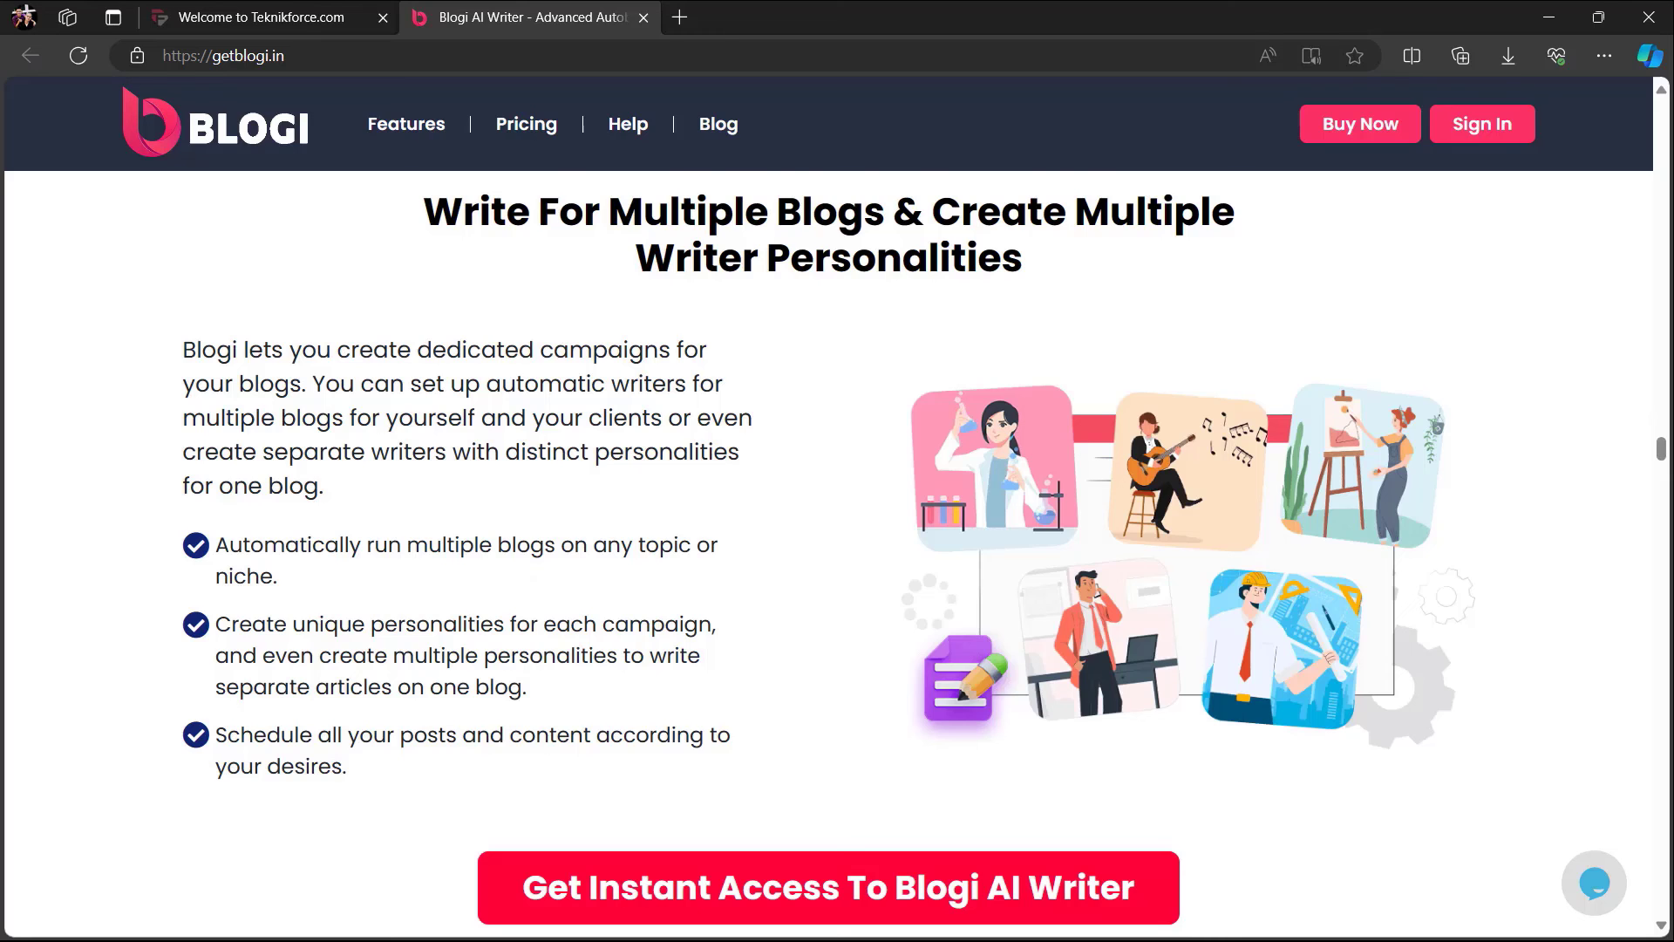
scroll(837, 523, "down", 8)
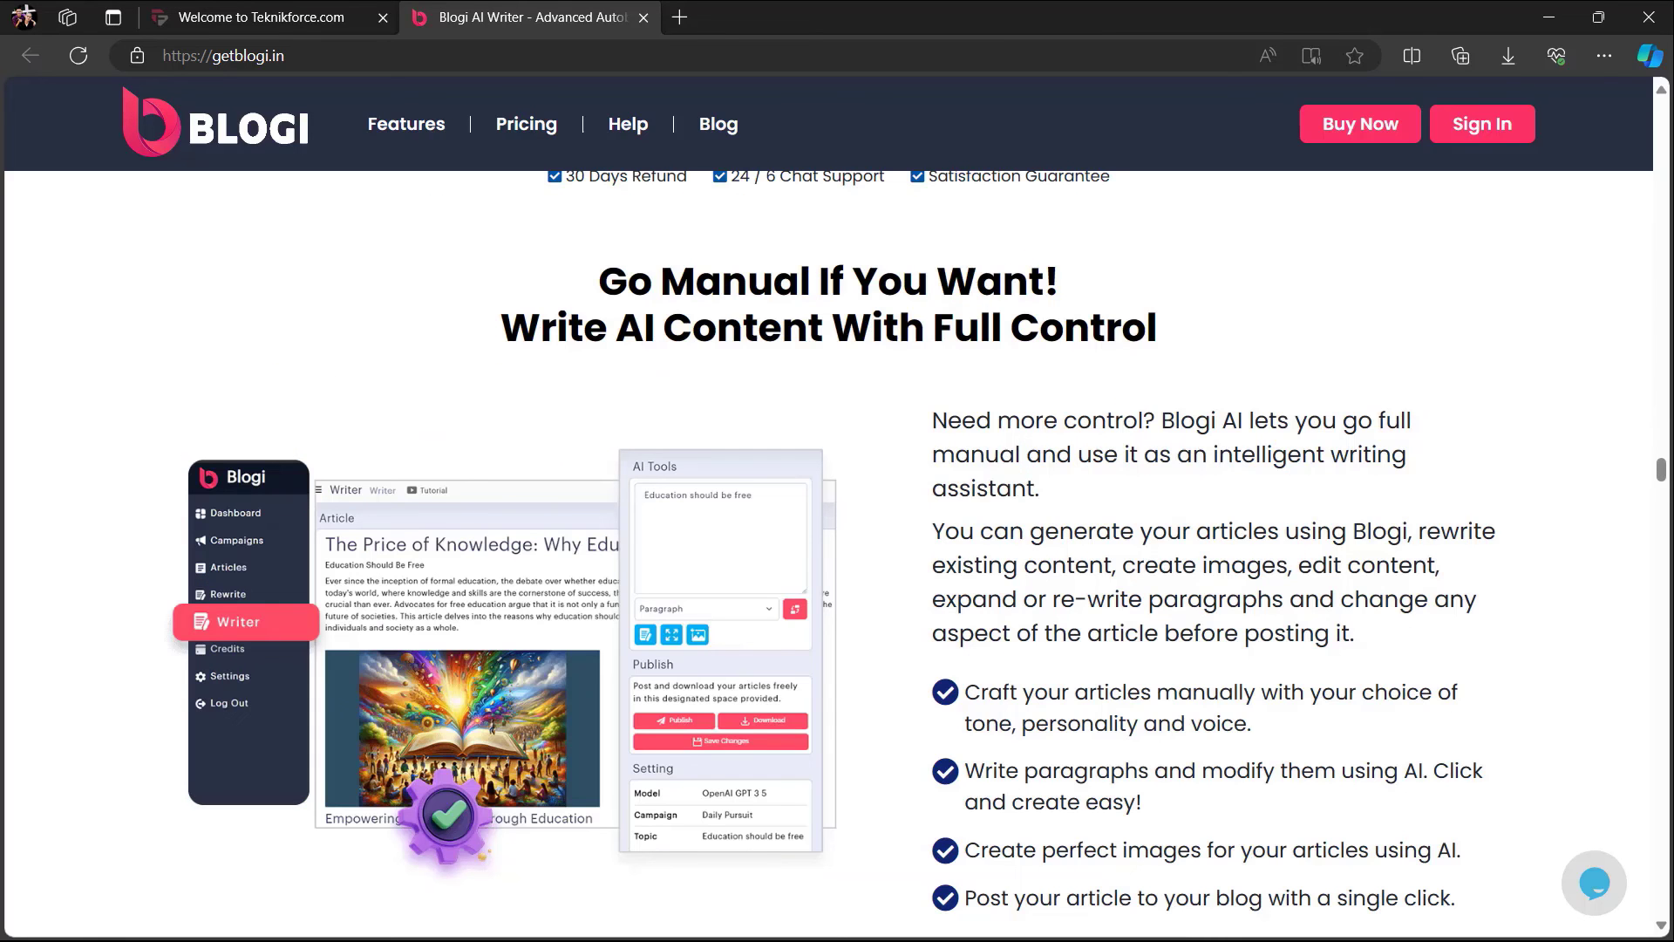
scroll(1633, 632, "down", 8)
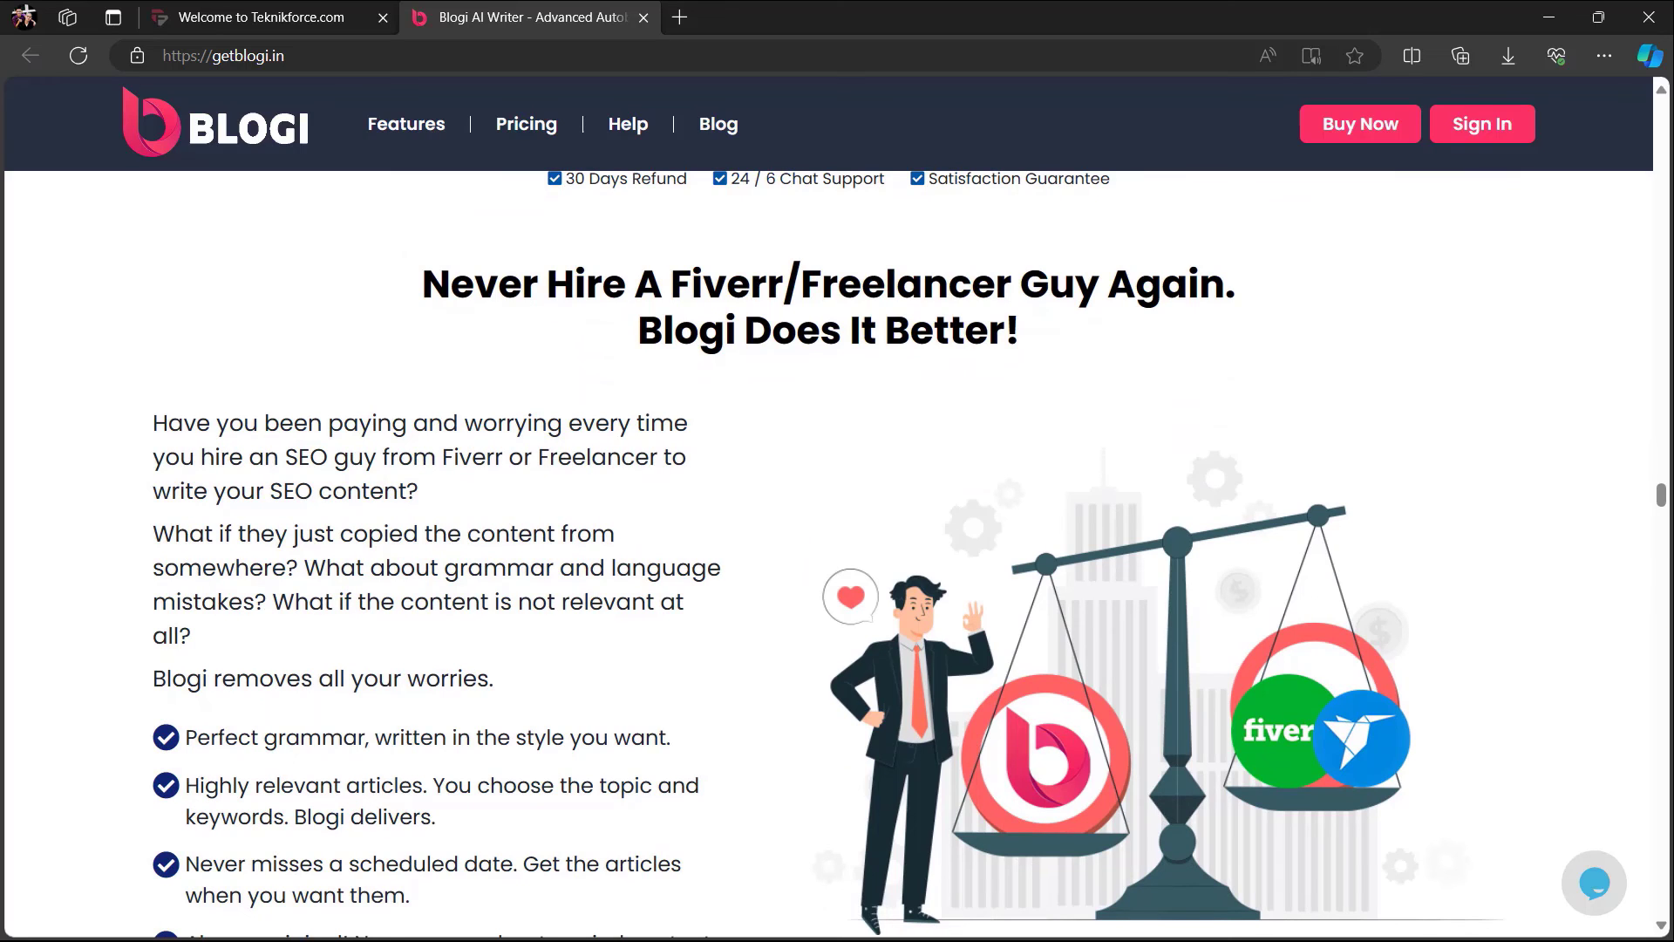
scroll(1571, 574, "down", 8)
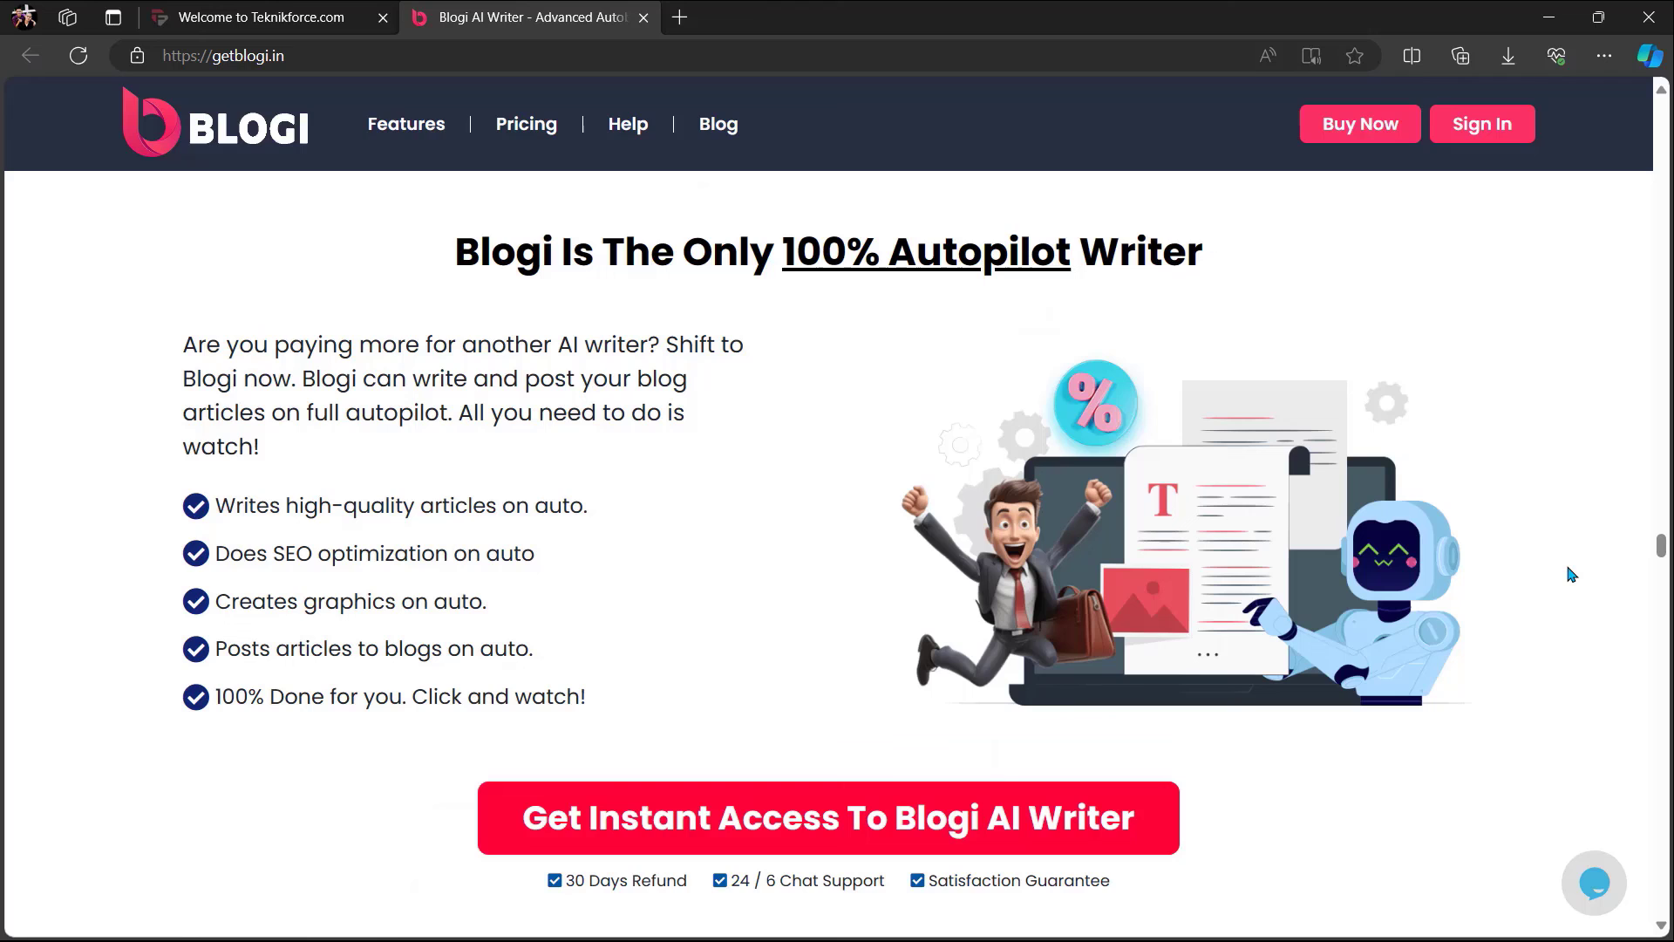
scroll(1571, 574, "down", 7)
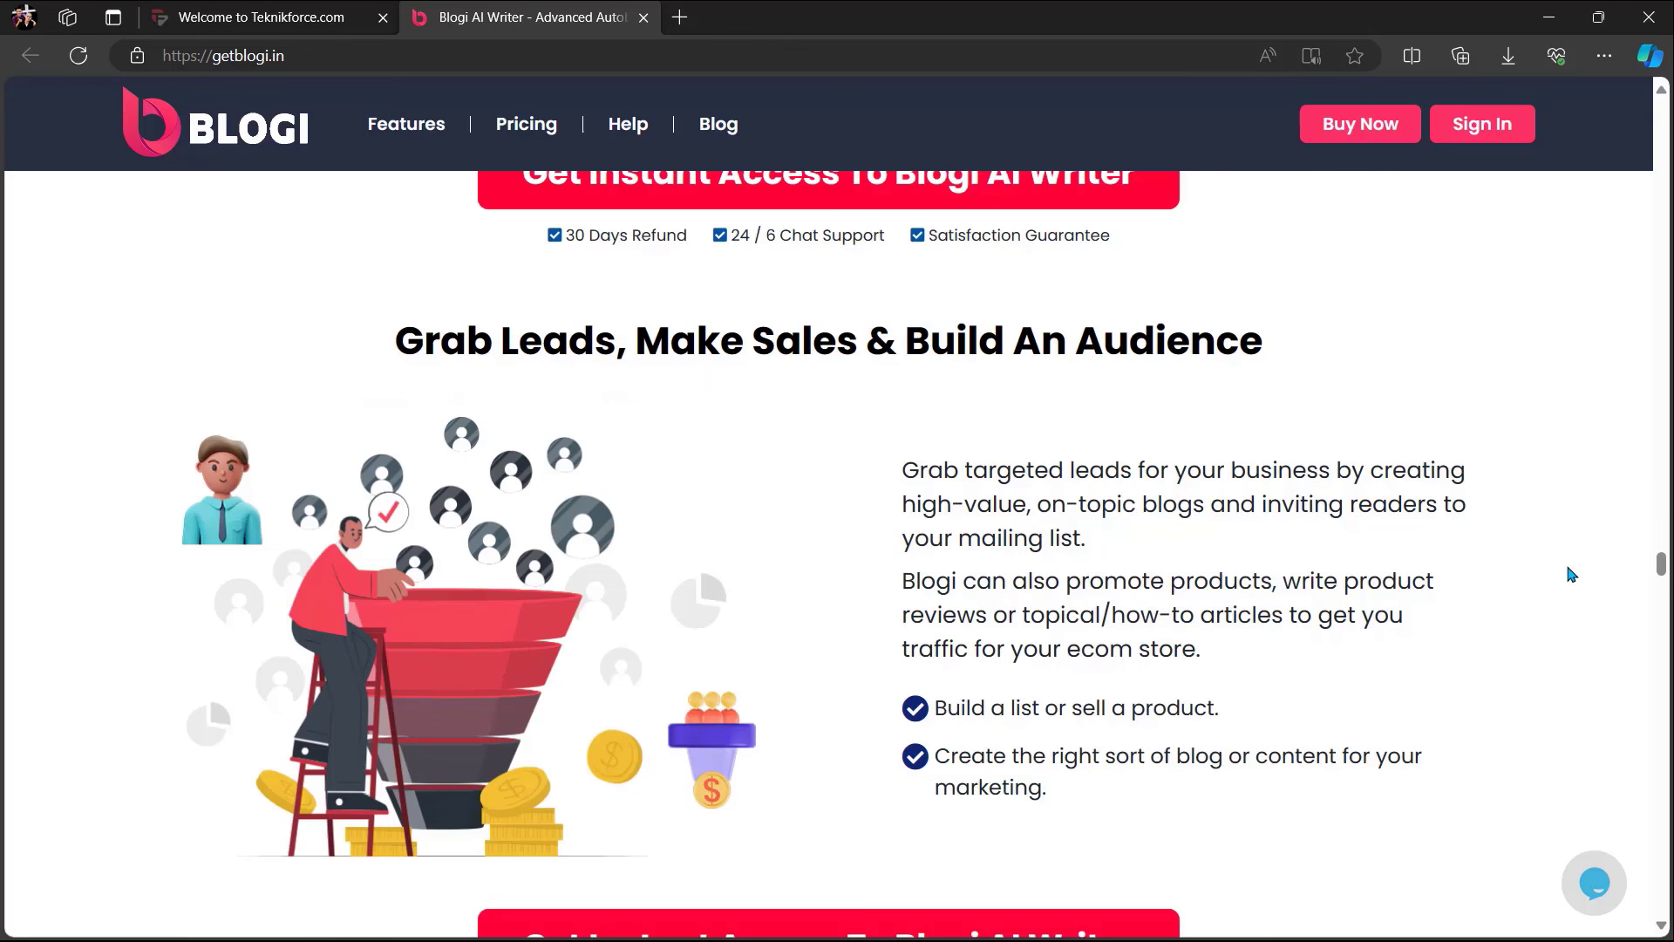
scroll(1571, 575, "down", 8)
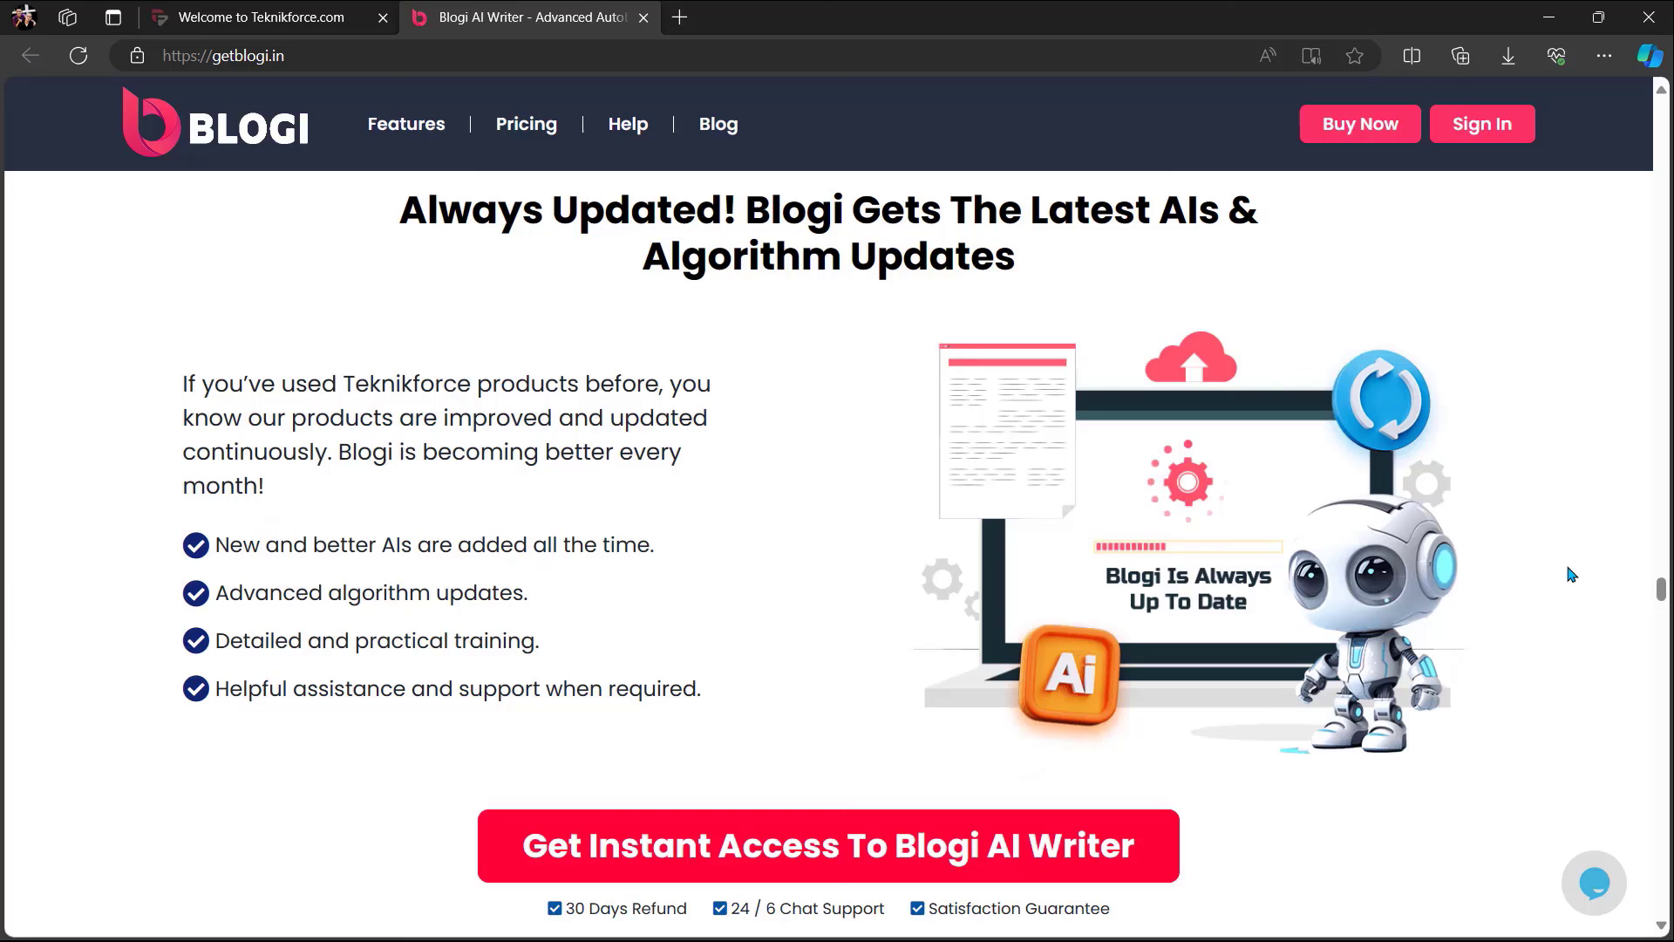
scroll(1570, 574, "down", 8)
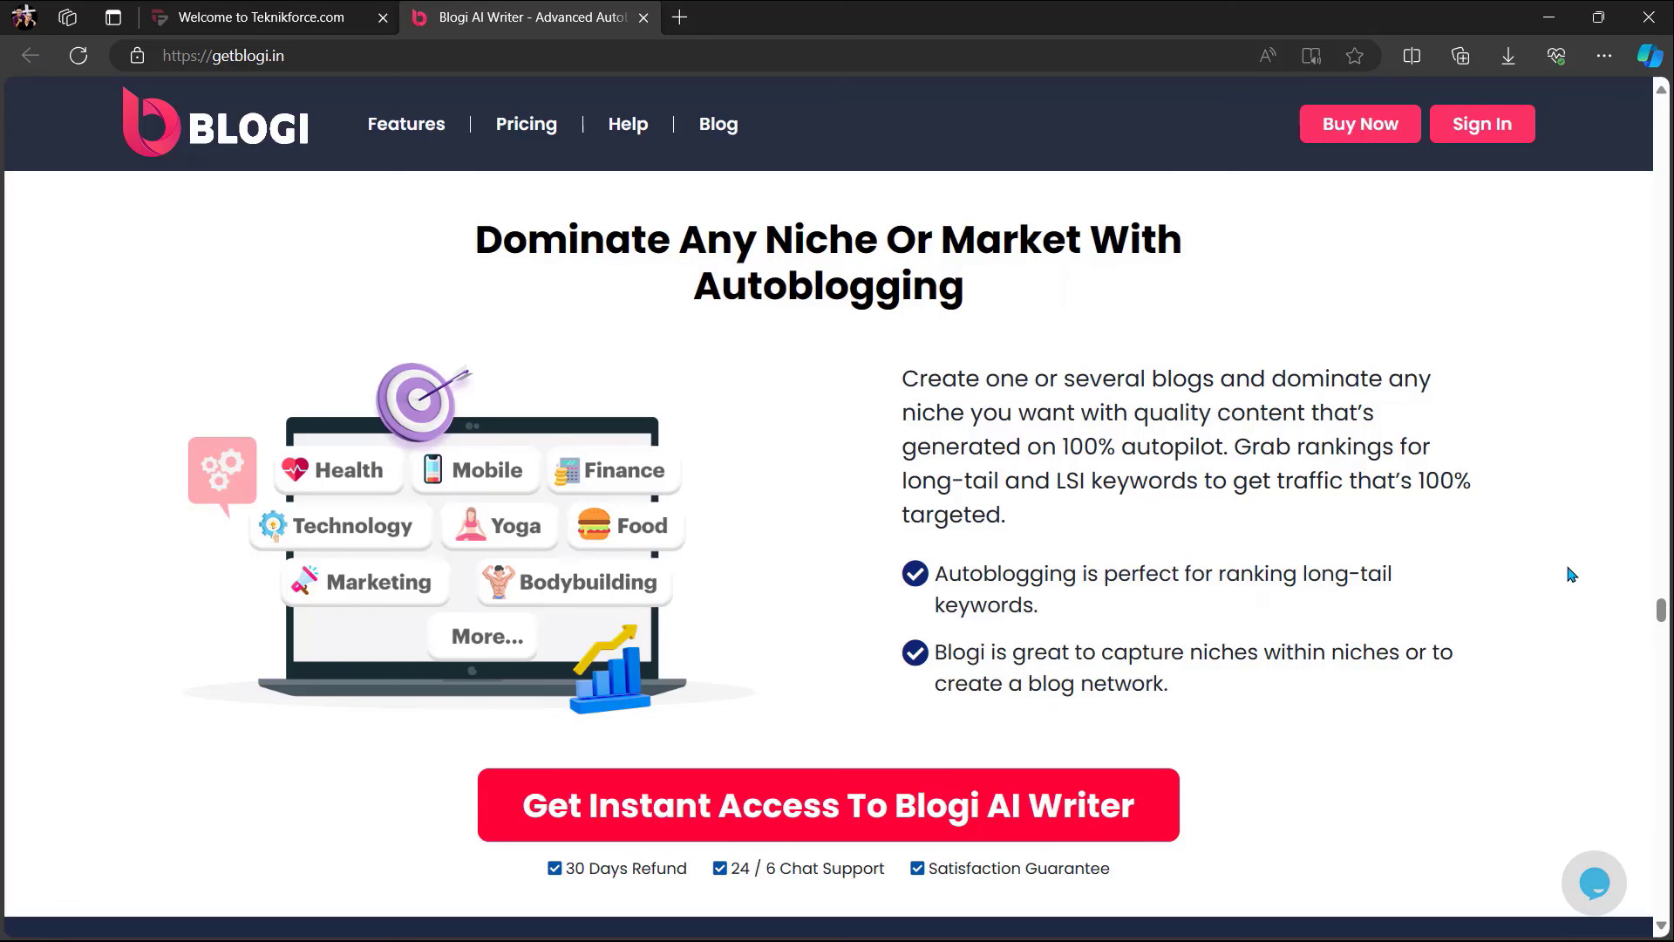
scroll(1570, 575, "down", 20)
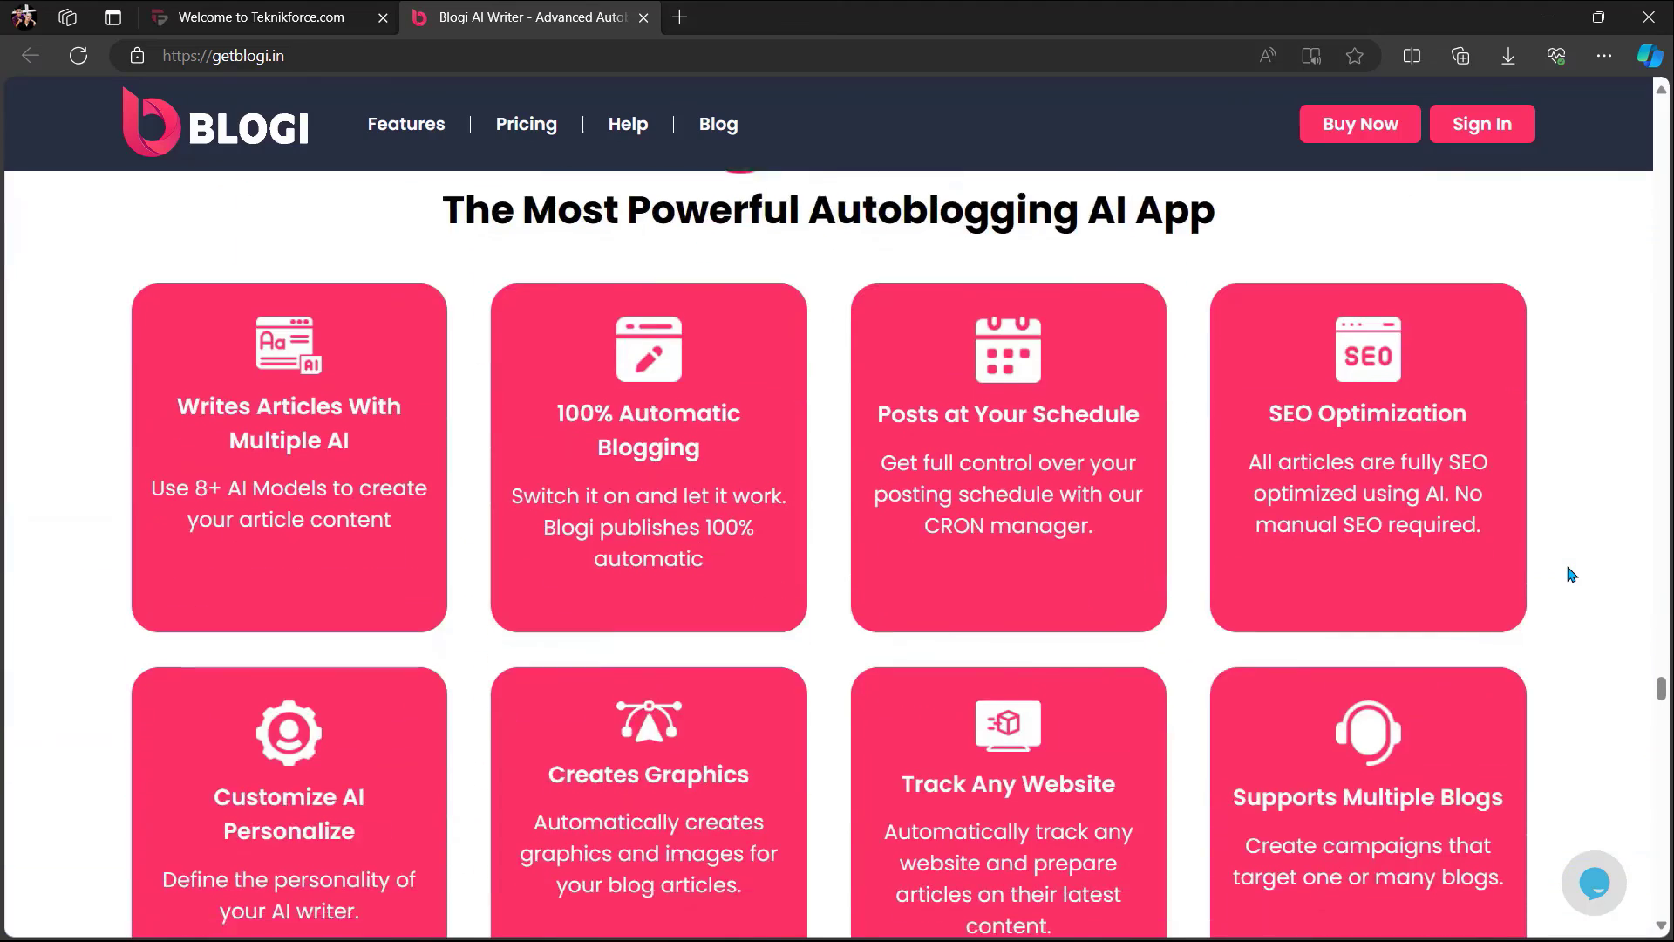